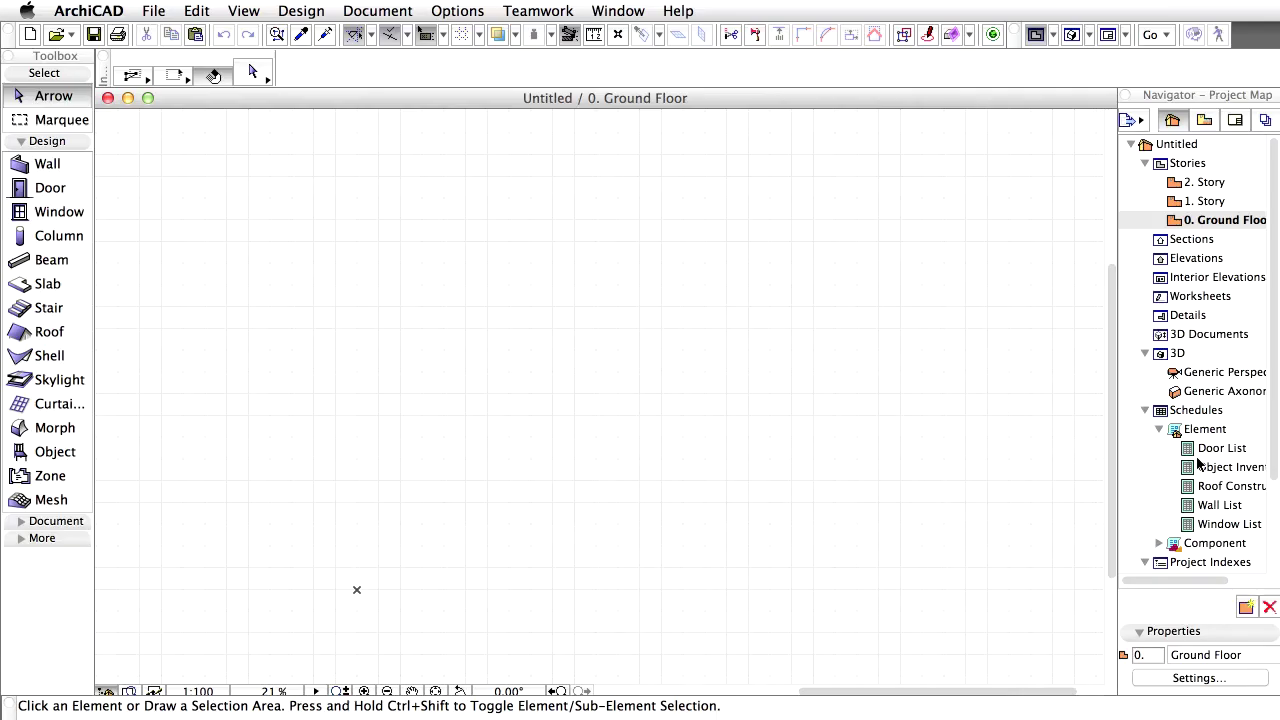
# Open Office_building_3.pln from the startup files and orbit the tower in the 3D view.
pyautogui.click(155, 10)
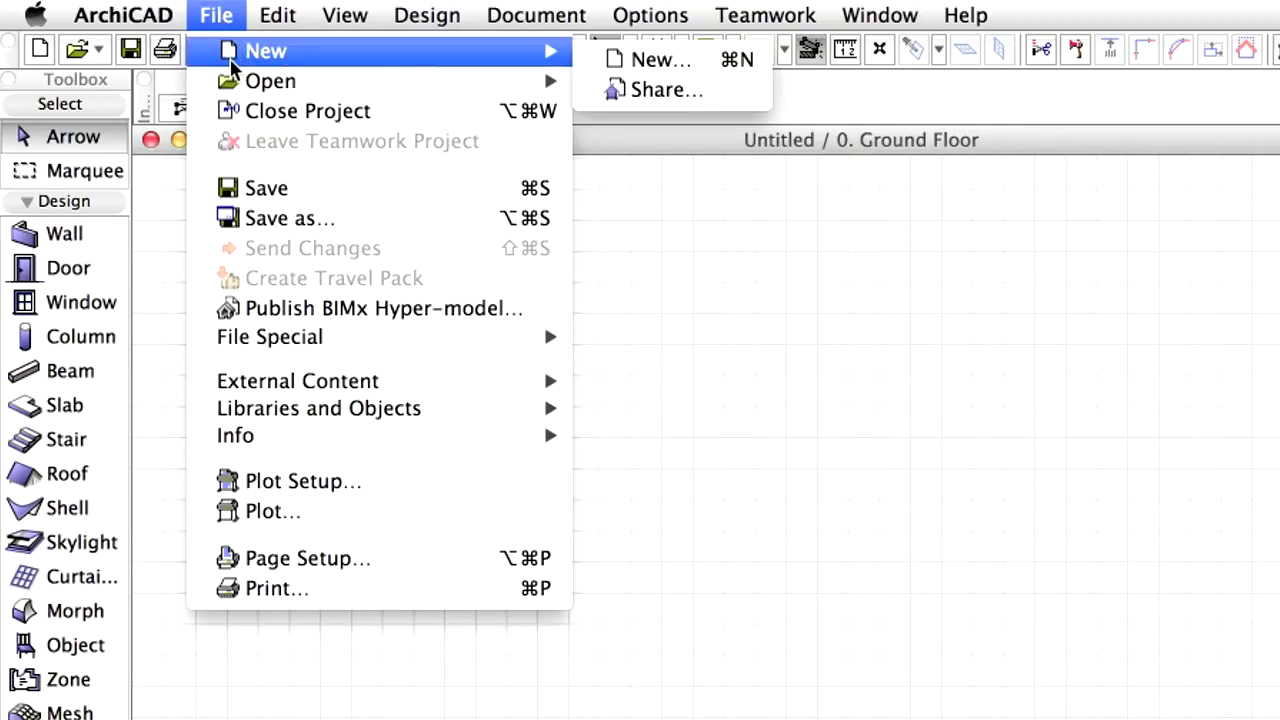
pyautogui.moveTo(200, 62)
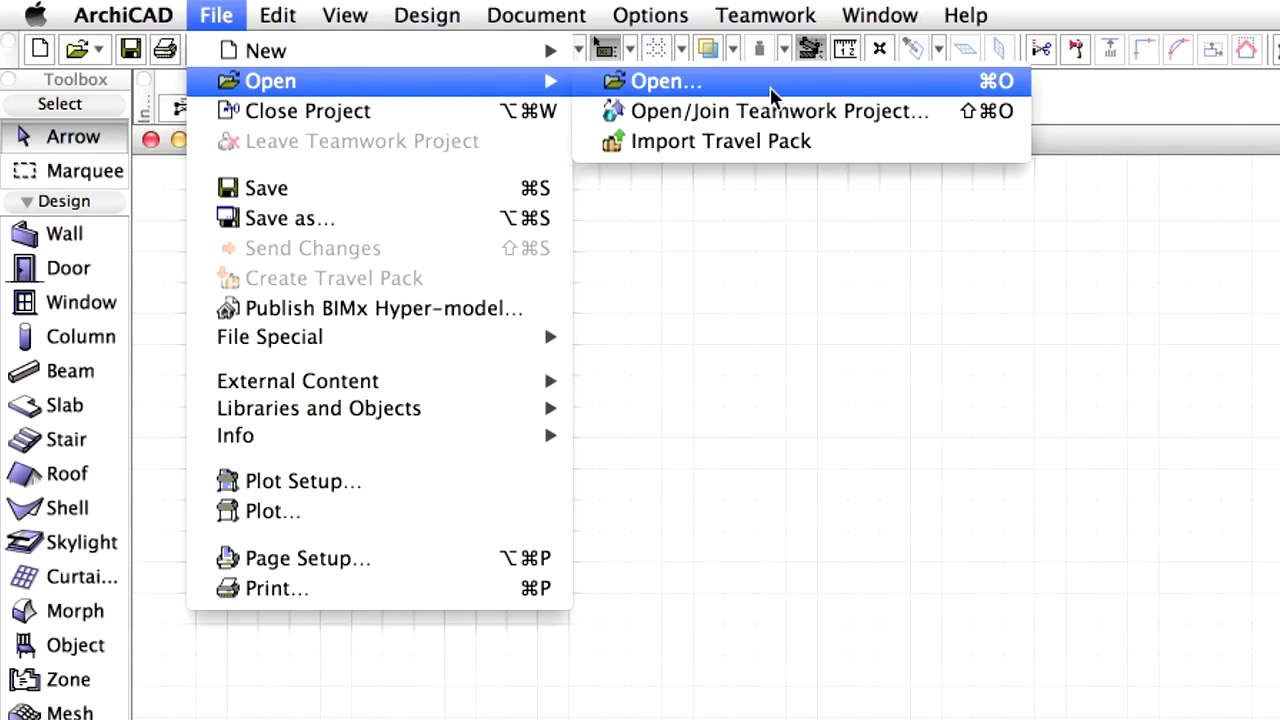
pyautogui.click(770, 88)
pyautogui.click(536, 338)
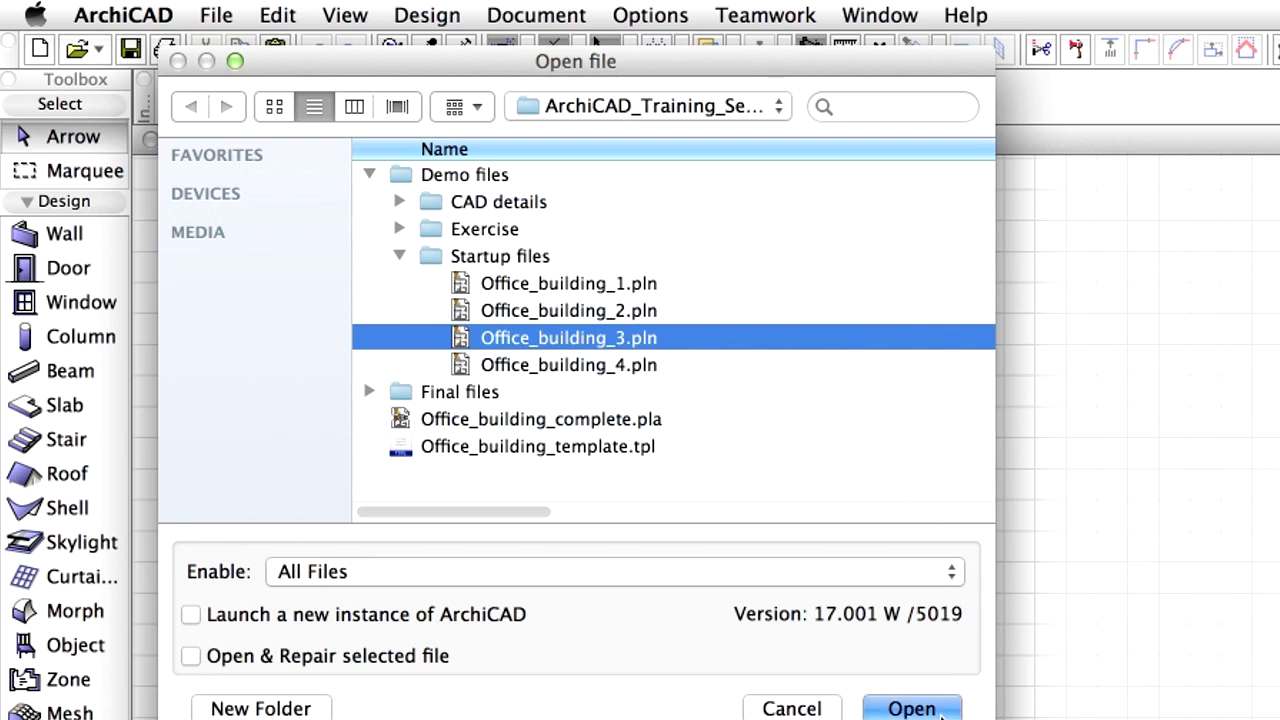
pyautogui.click(912, 708)
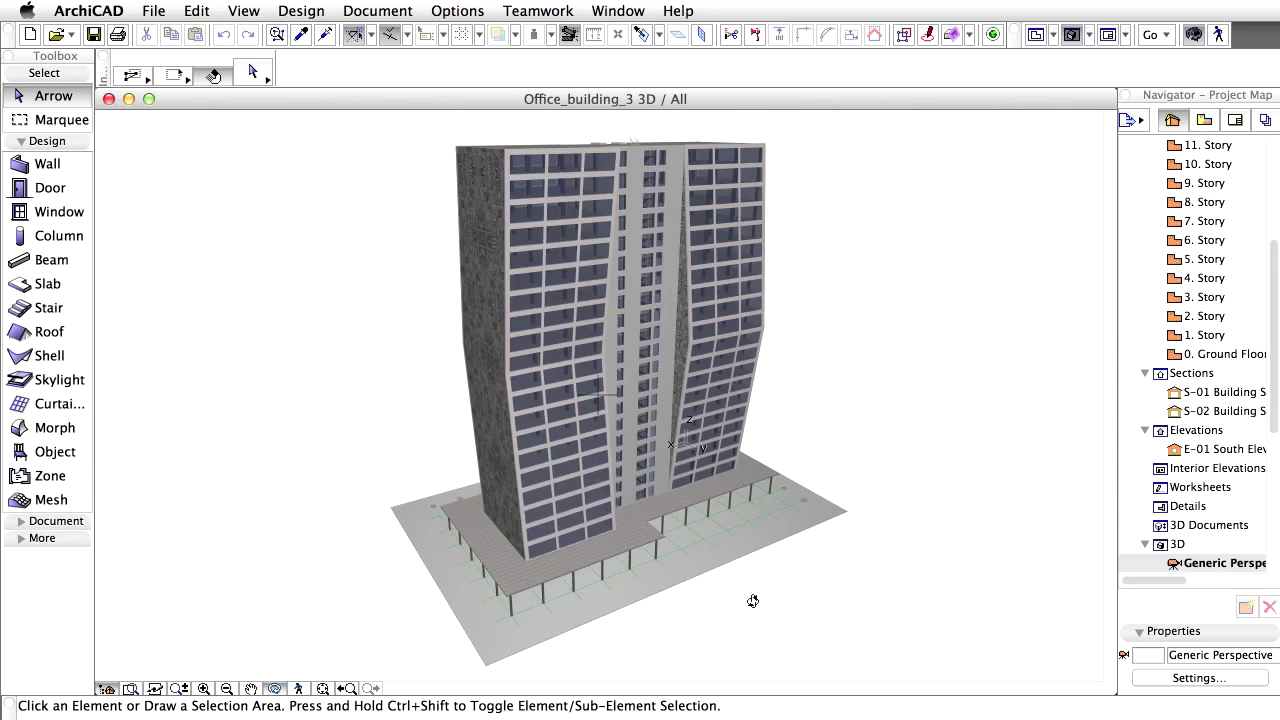
pyautogui.moveTo(751, 600); pyautogui.dragTo(766, 623)
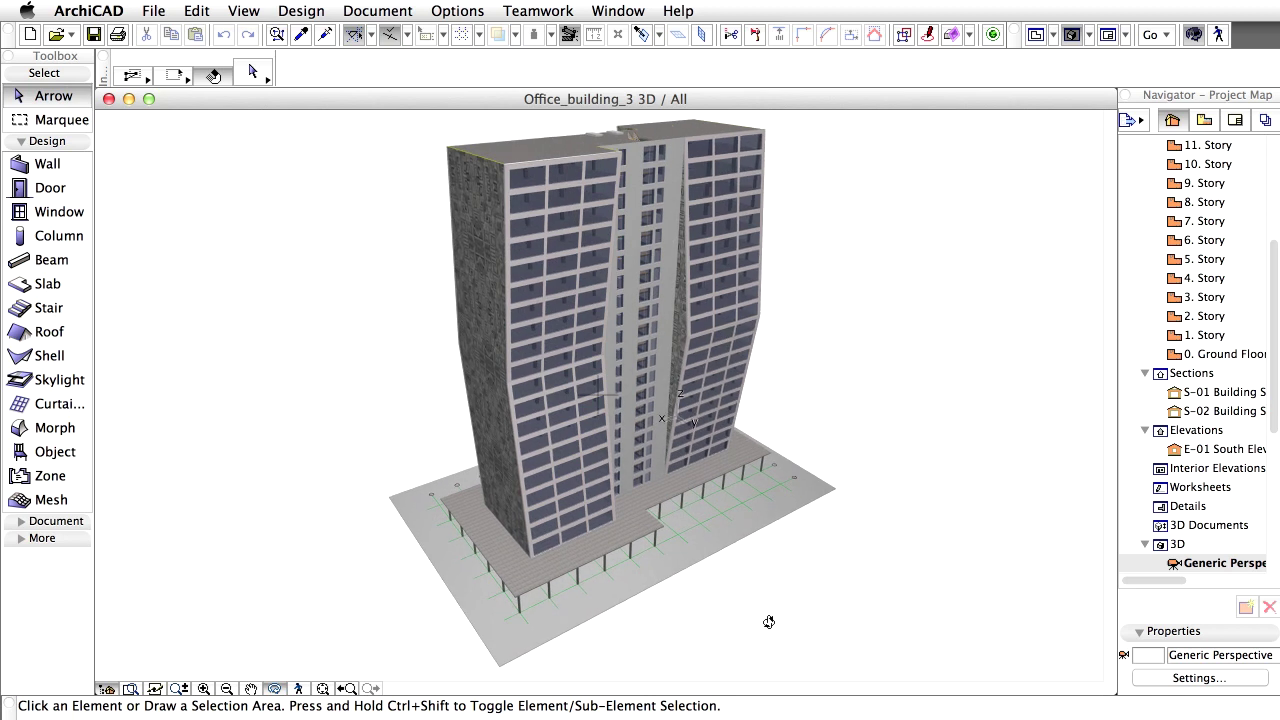
# Open the 21. Story floor plan from the top of the Project Map.
pyautogui.moveTo(1273, 300); pyautogui.dragTo(1273, 199)
pyautogui.click(1222, 183)
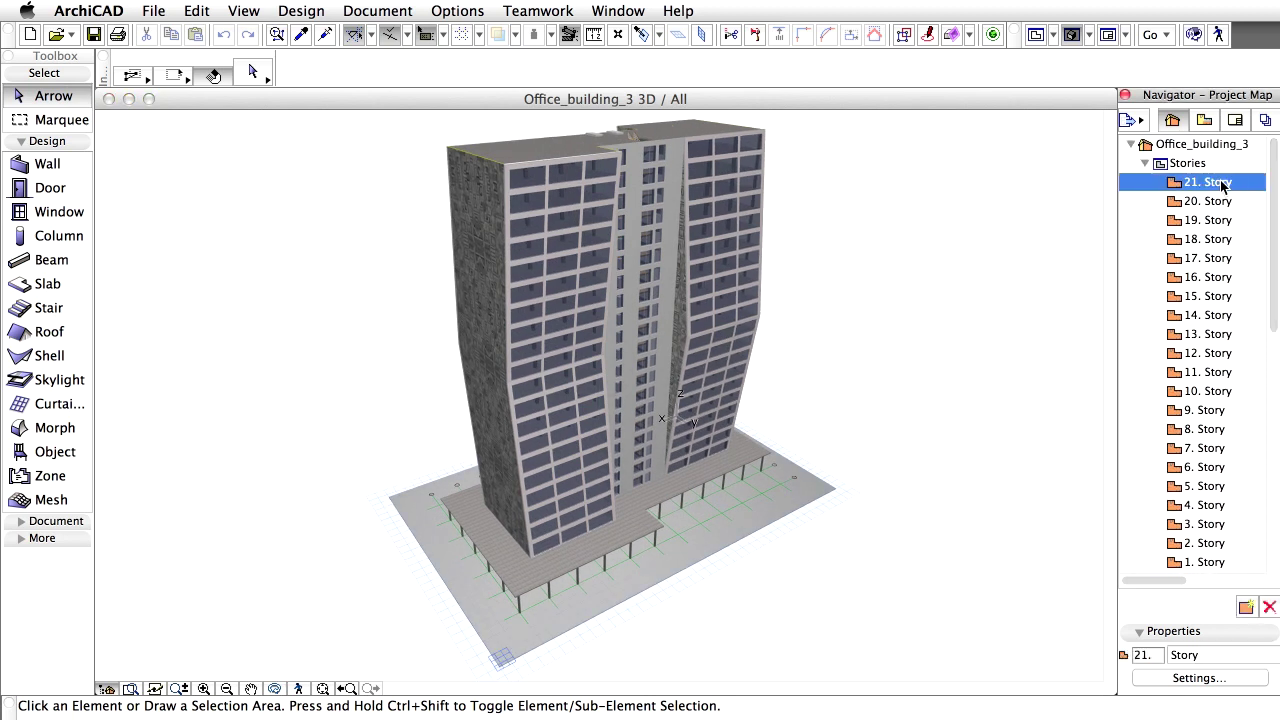
pyautogui.doubleClick(1222, 183)
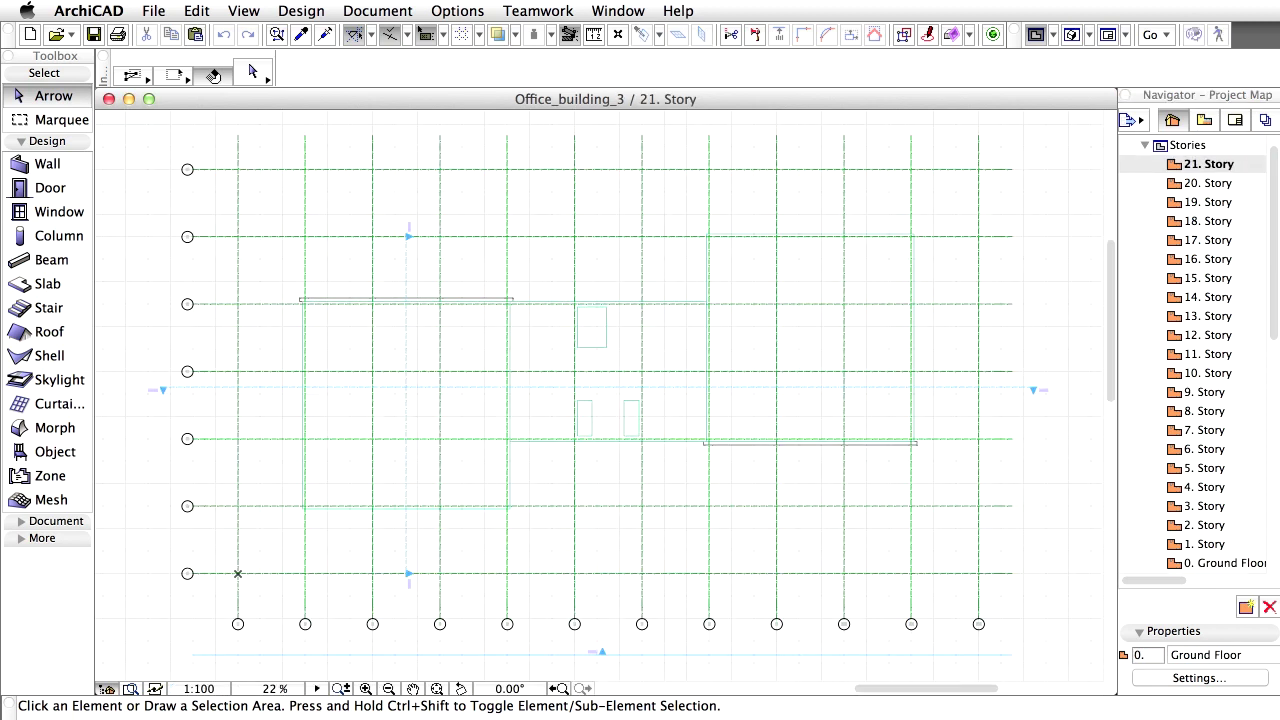
# Give default walls an unlinked 1200 mm top, 200 block insul.Al.sheet composite, and Core Outside reference line.
pyautogui.doubleClick(47, 164)
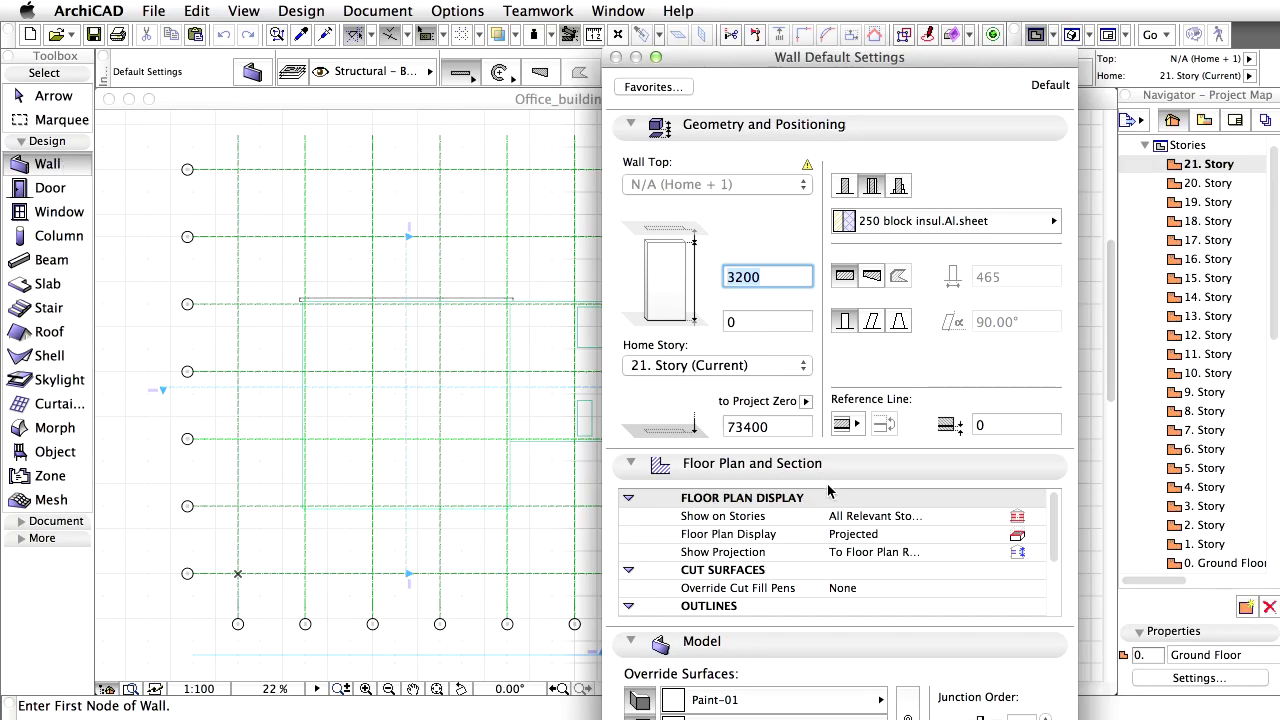
pyautogui.click(831, 467)
pyautogui.click(800, 180)
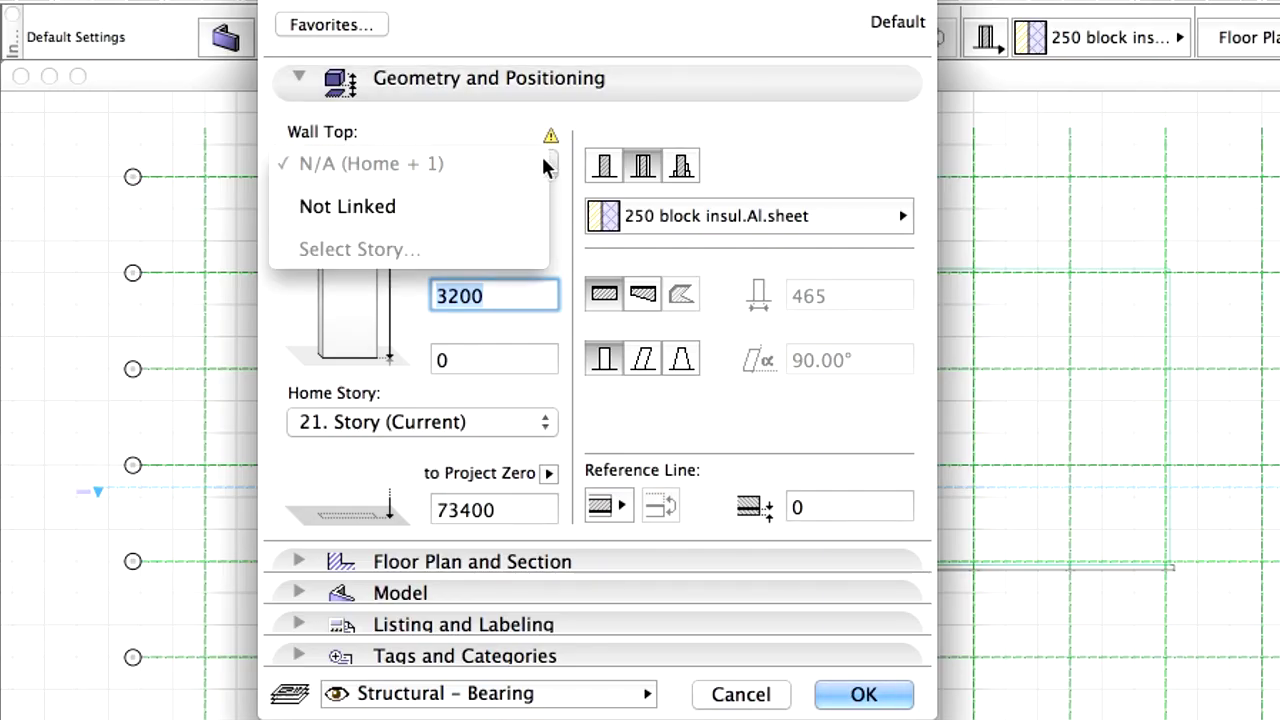
pyautogui.click(530, 207)
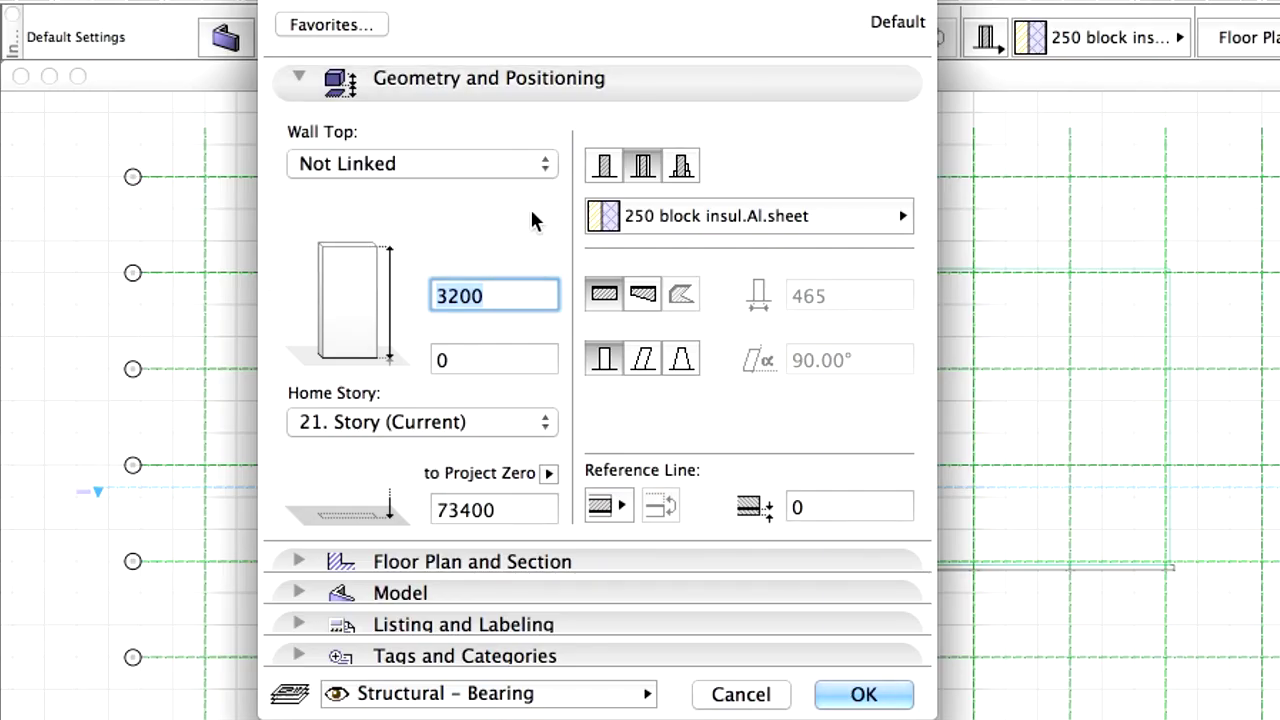
pyautogui.write('1200')
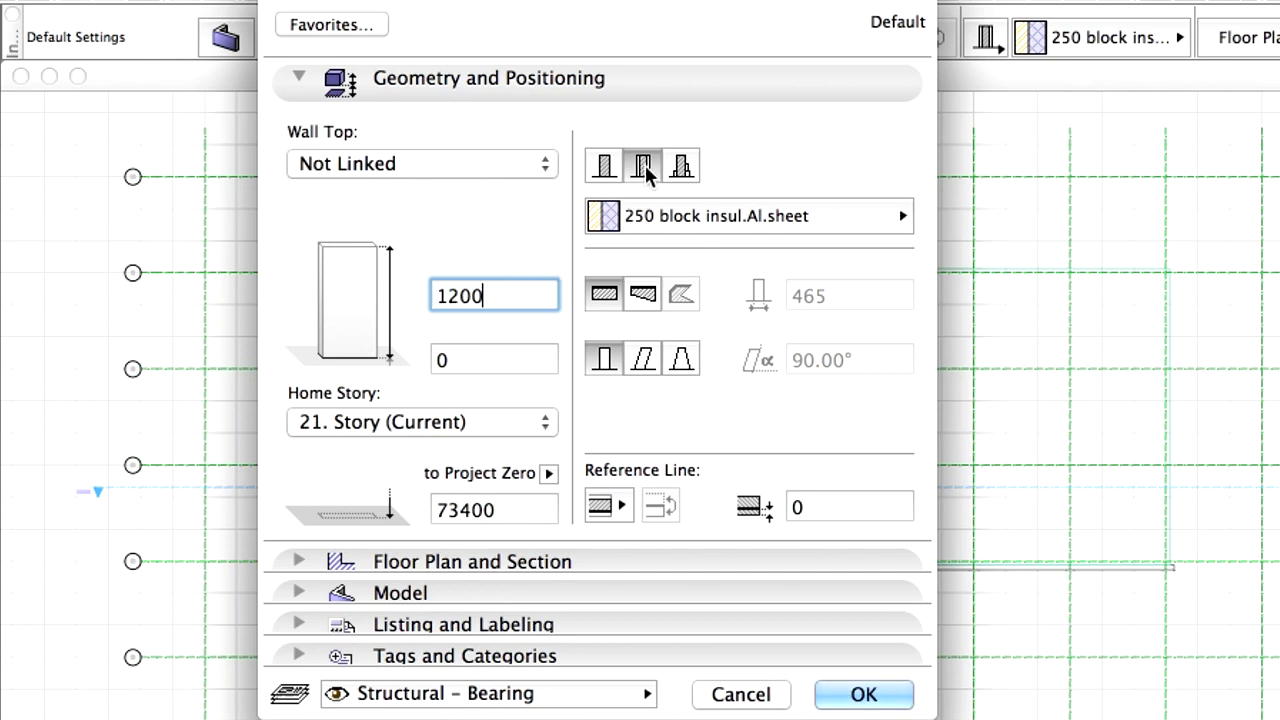
pyautogui.click(827, 223)
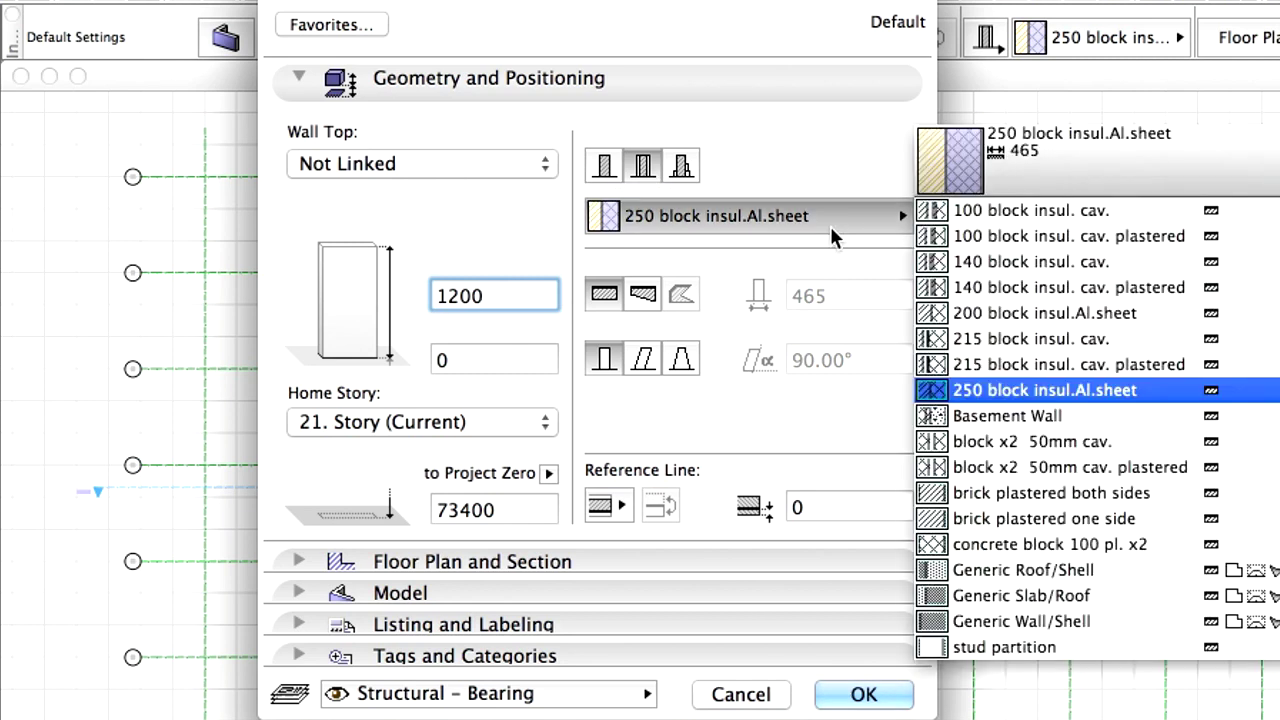
pyautogui.click(1137, 317)
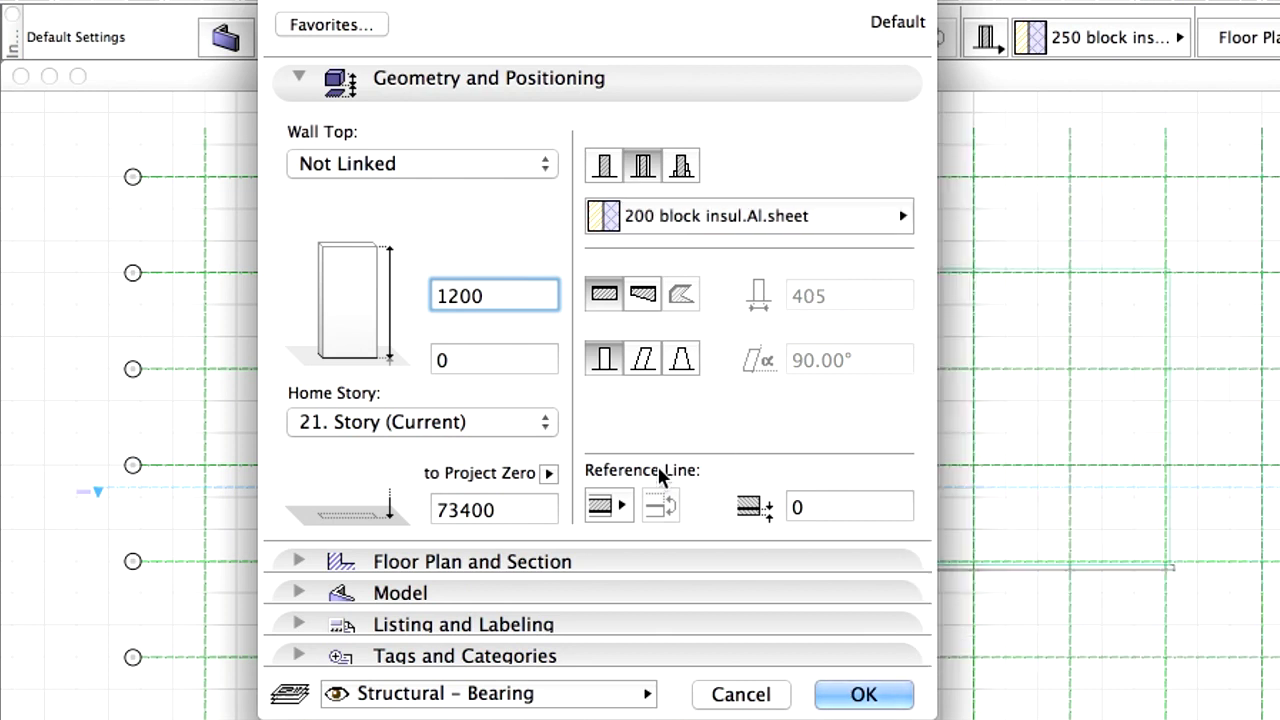
pyautogui.click(619, 508)
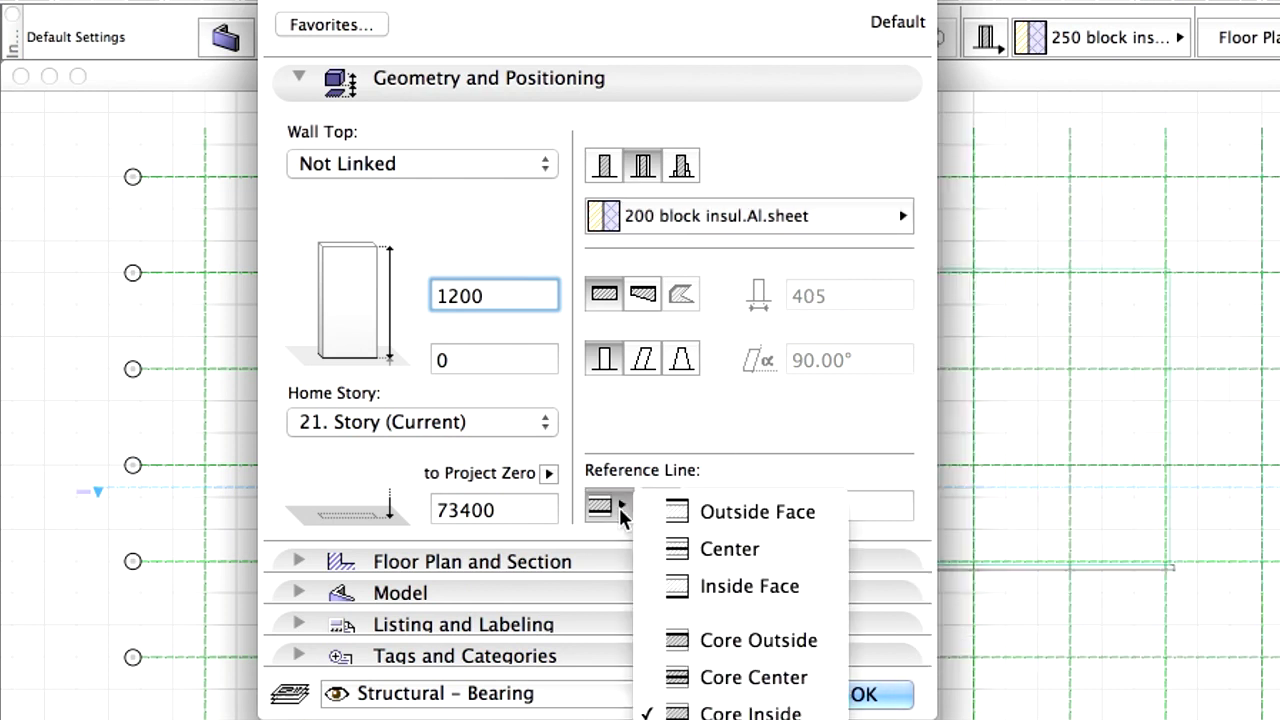
pyautogui.click(826, 644)
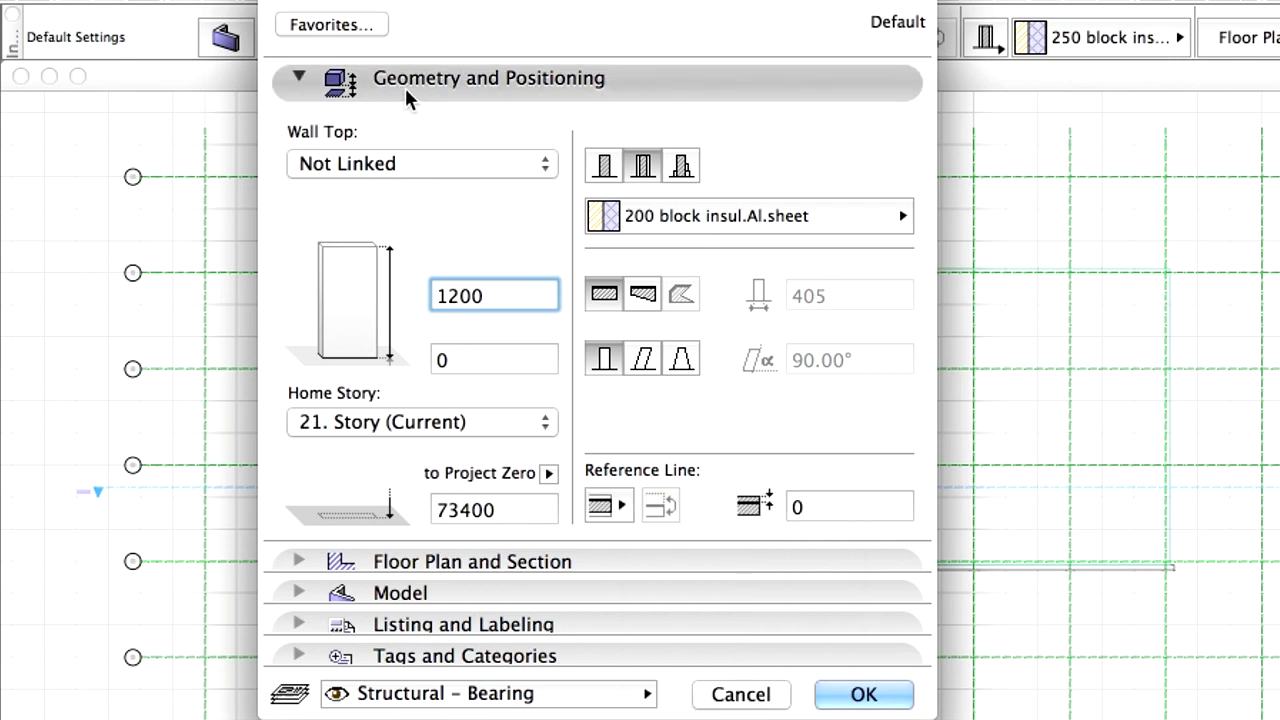
pyautogui.click(404, 85)
pyautogui.click(408, 132)
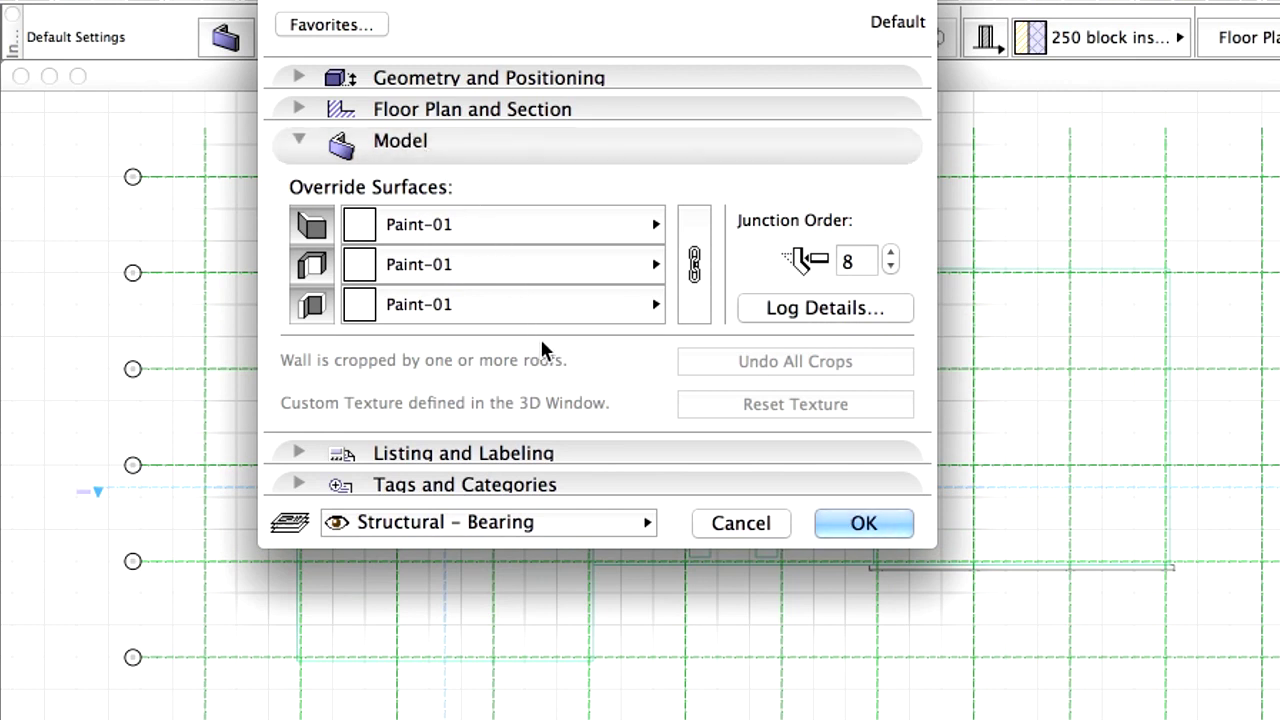
# Apply the wall settings and switch the wall geometry method to Polyline.
pyautogui.click(864, 523)
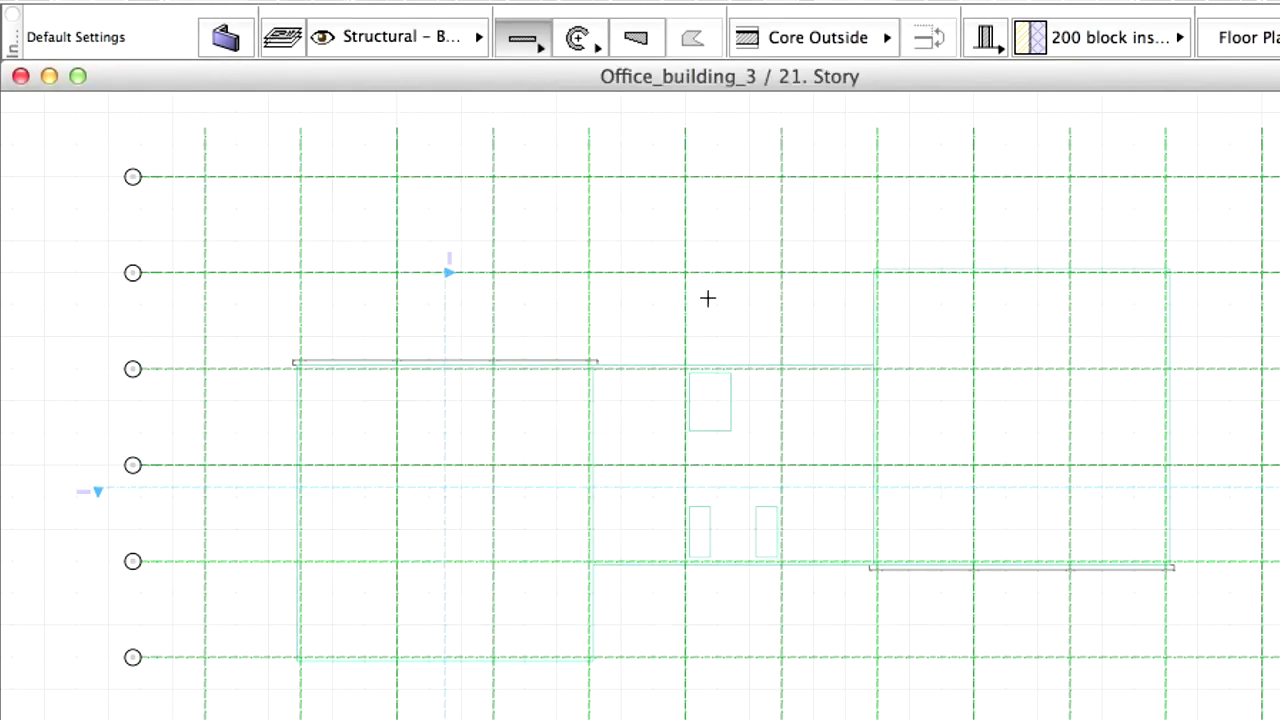
pyautogui.moveTo(538, 48); pyautogui.dragTo(605, 79)
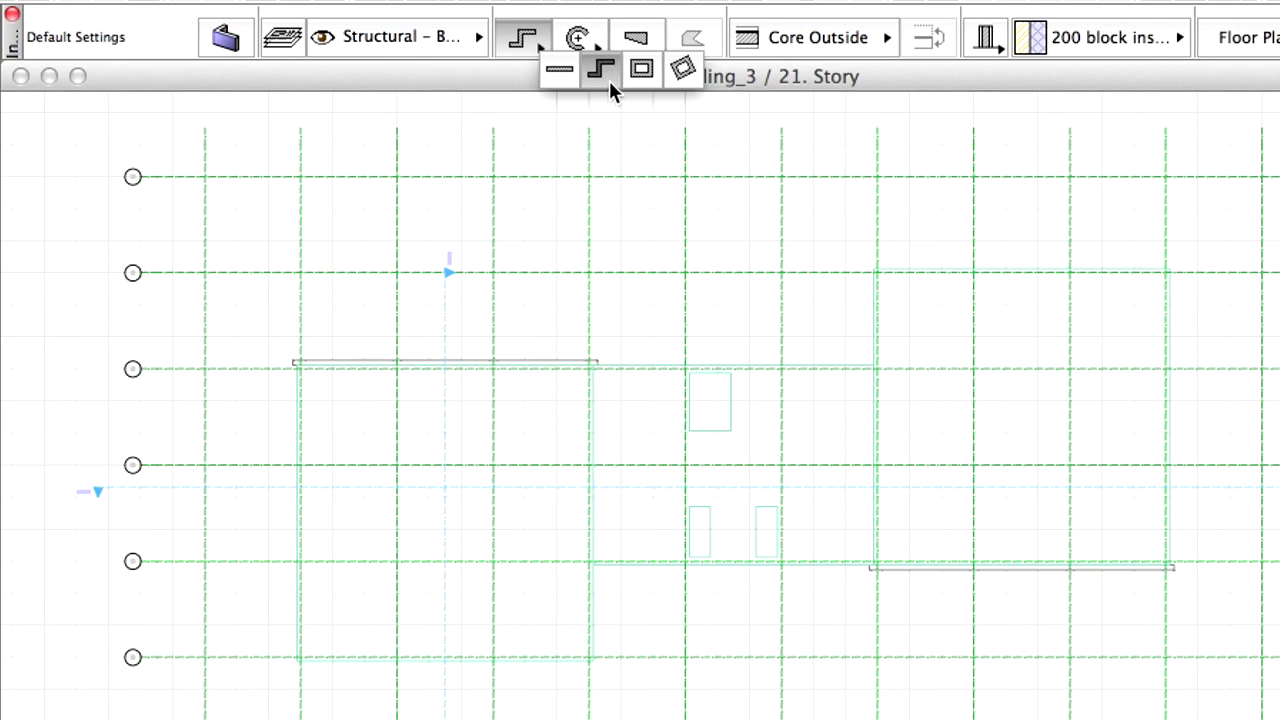
pyautogui.moveTo(609, 80); pyautogui.dragTo(608, 79)
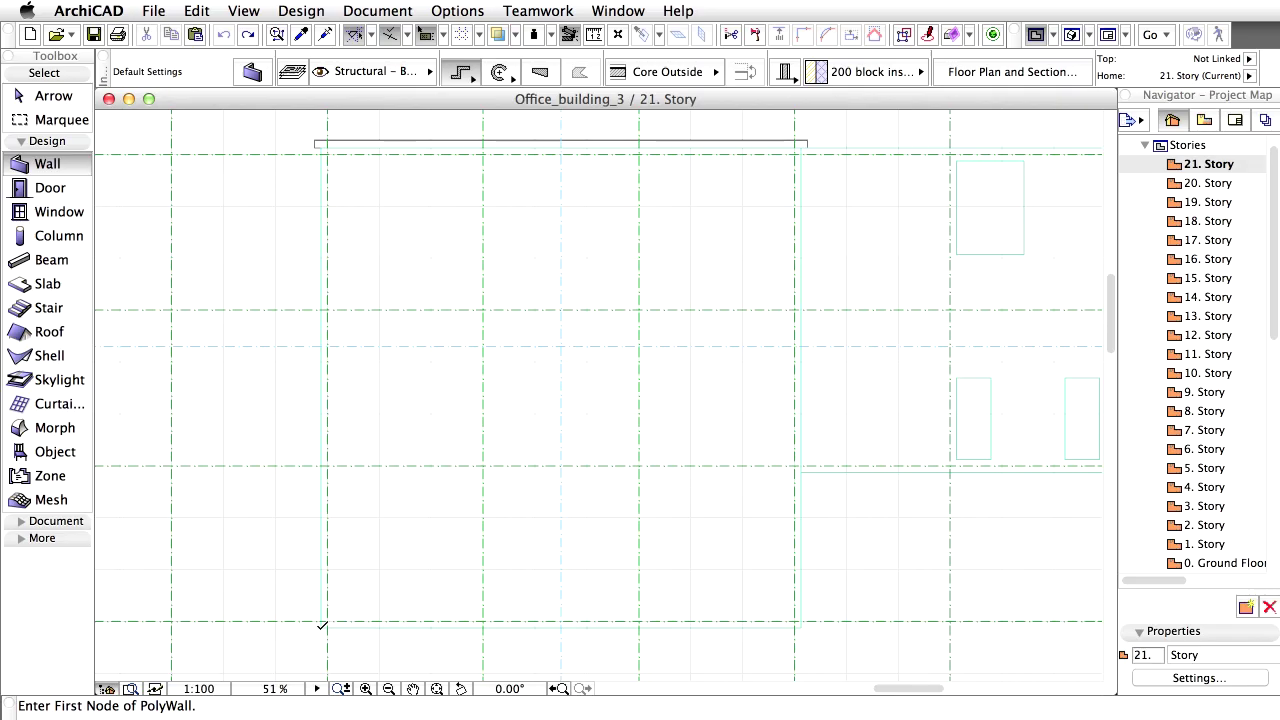
# Trace the parapet along the slab's bottom edge and up to the step, panning to the remaining edge.
pyautogui.click(320, 627)
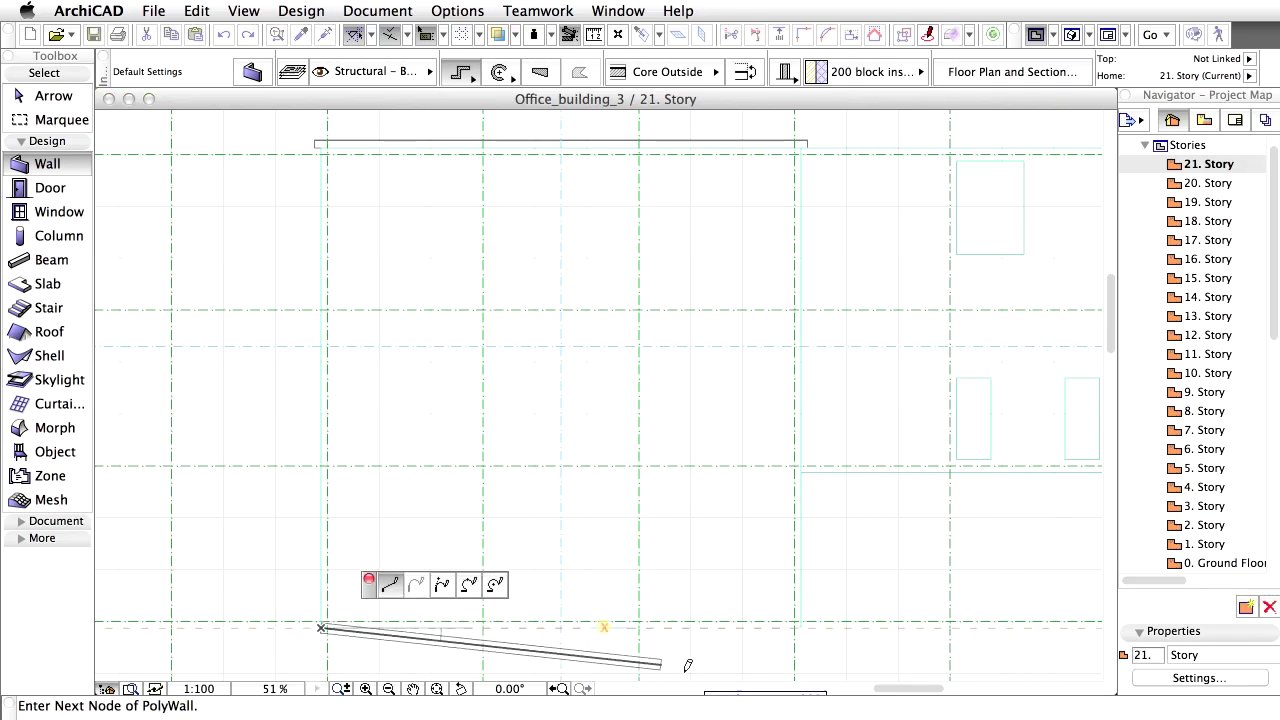
pyautogui.click(800, 627)
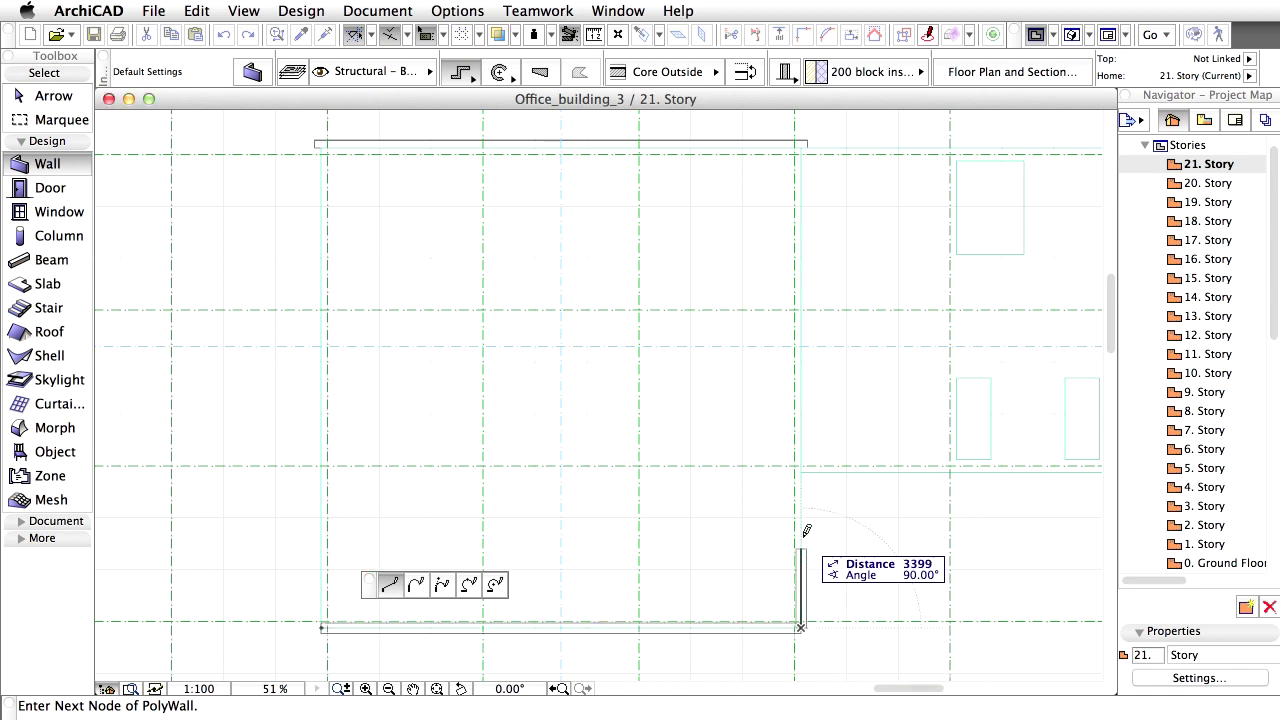
pyautogui.click(800, 472)
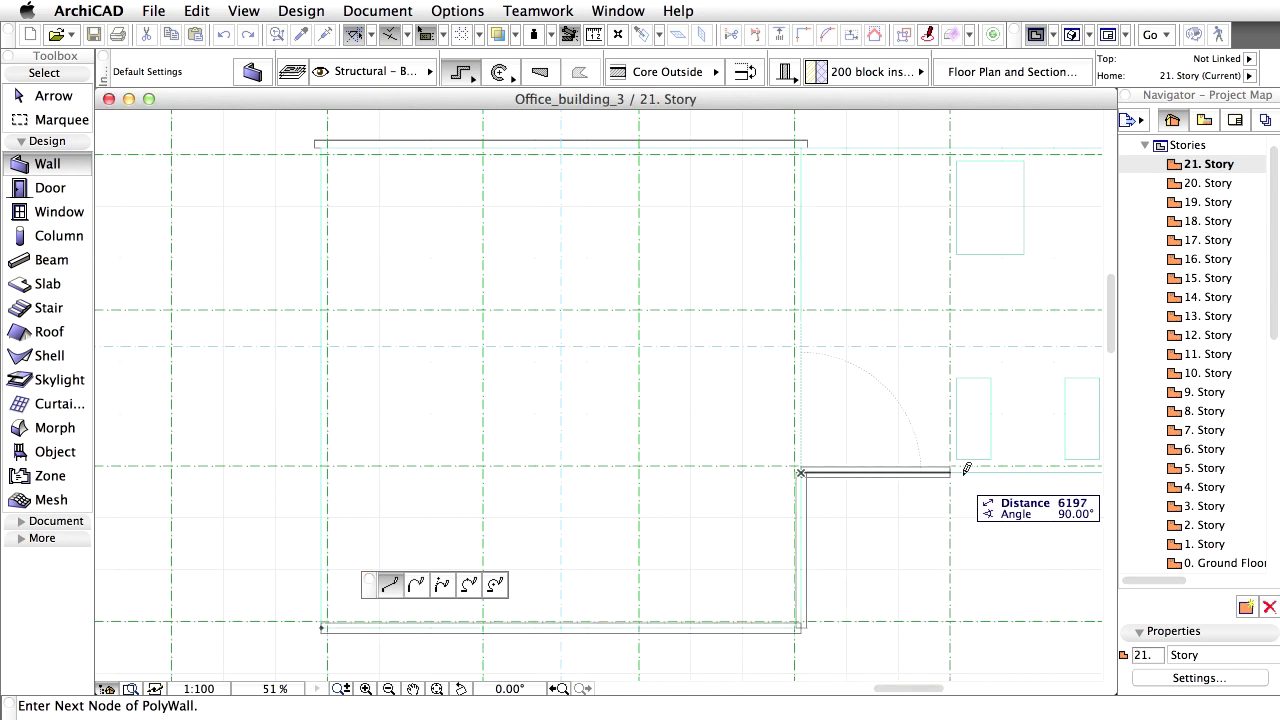
pyautogui.moveTo(977, 469); pyautogui.dragTo(260, 512, button='middle')
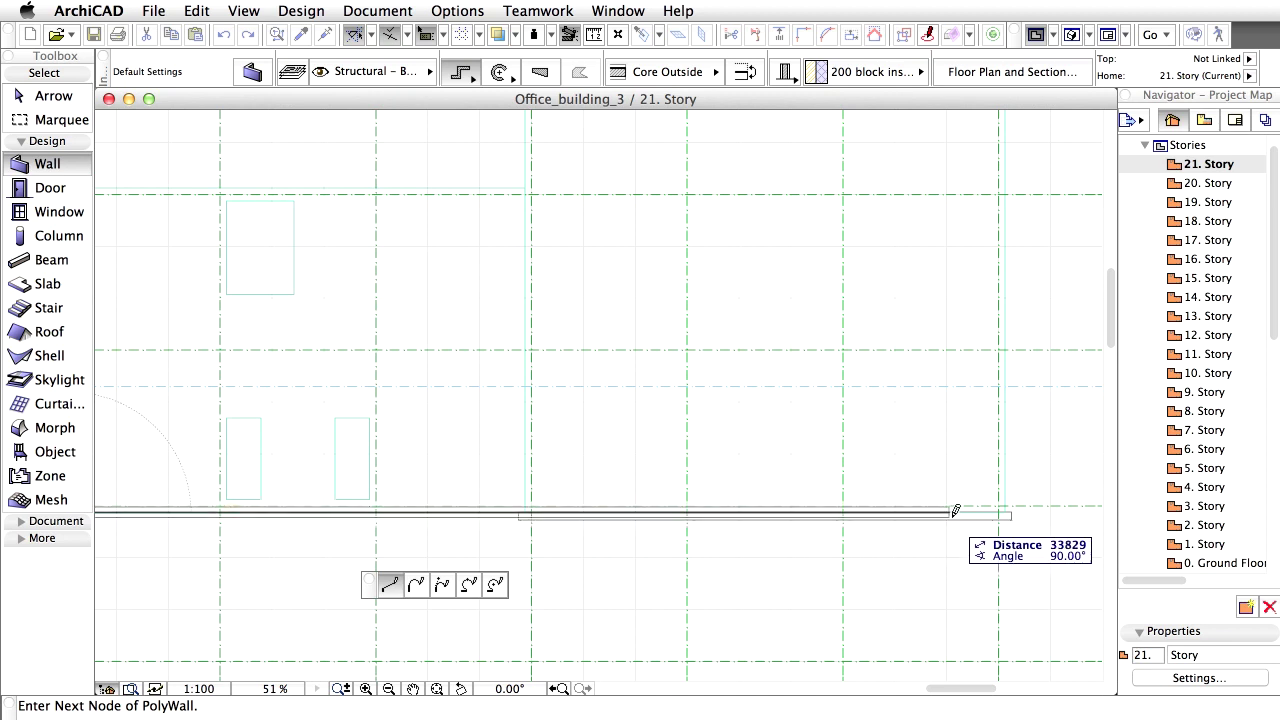
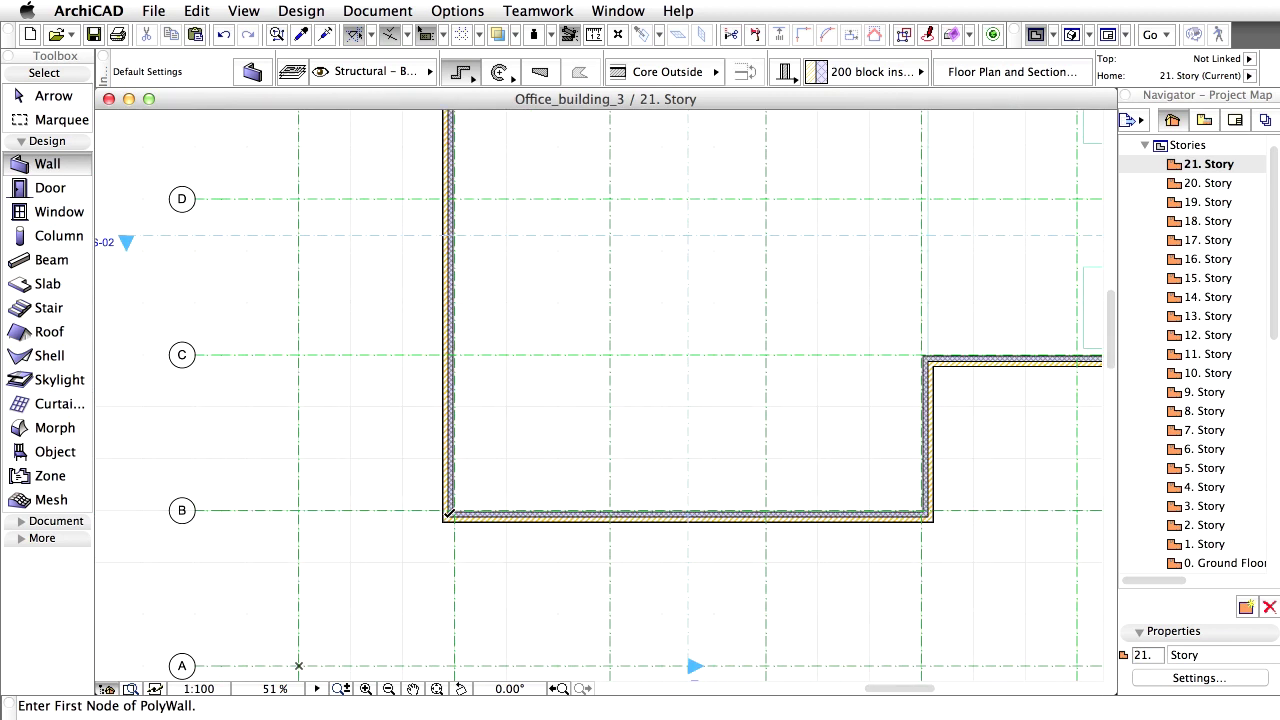
# Fit the 21. Story floor plan in the window, then switch to the 3D view.
pyautogui.press('super+apostrophe')
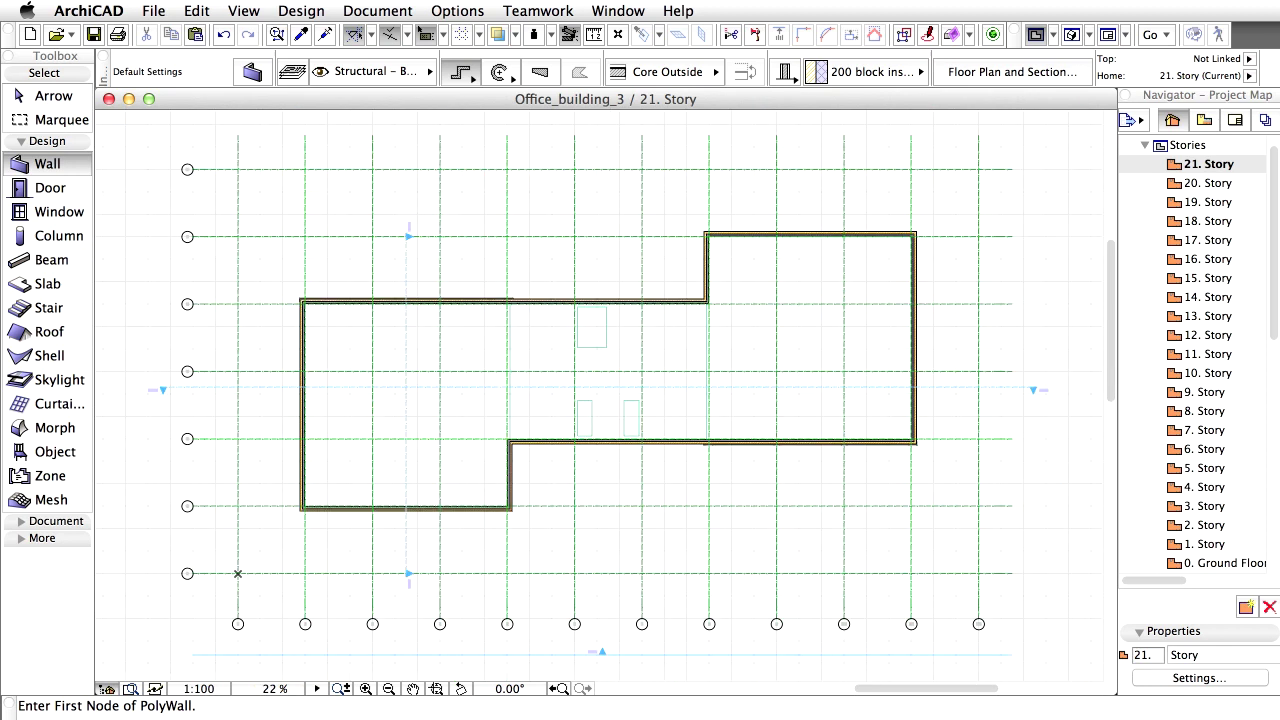
pyautogui.click(1072, 34)
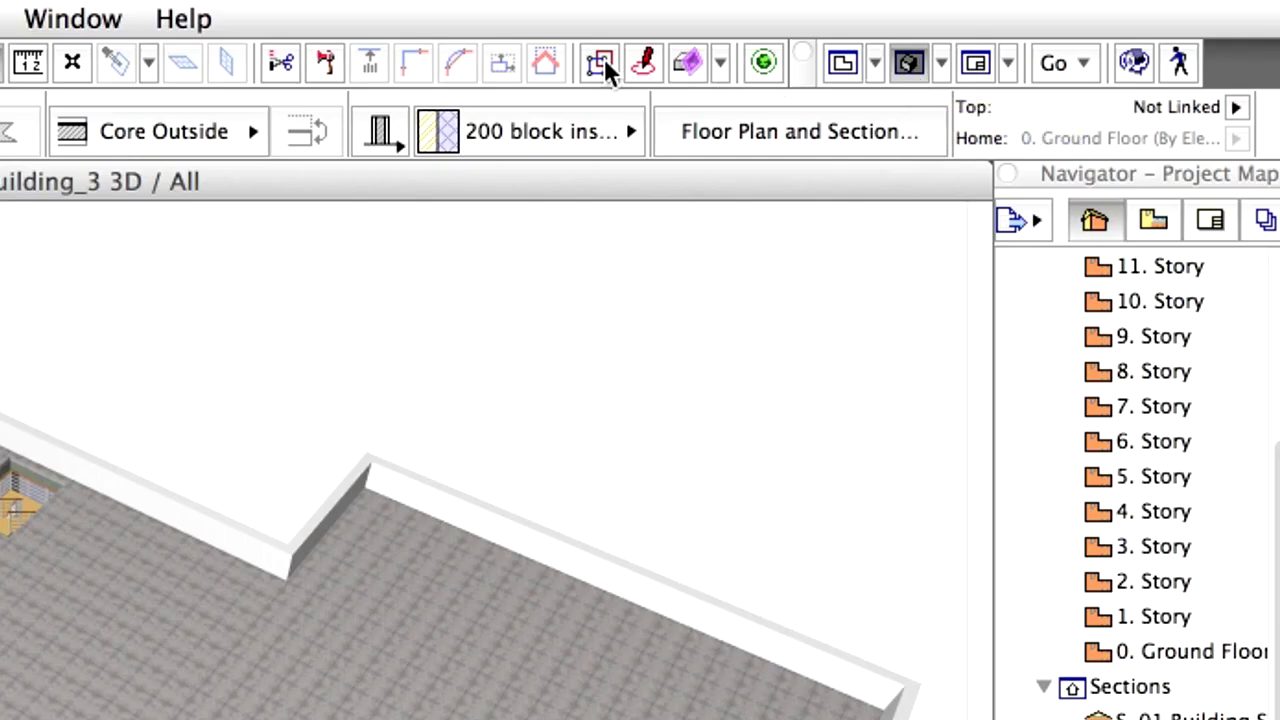
# Suspend groups, select one roof attic wall, and bring up the Design > Complex Profiles commands.
pyautogui.click(601, 62)
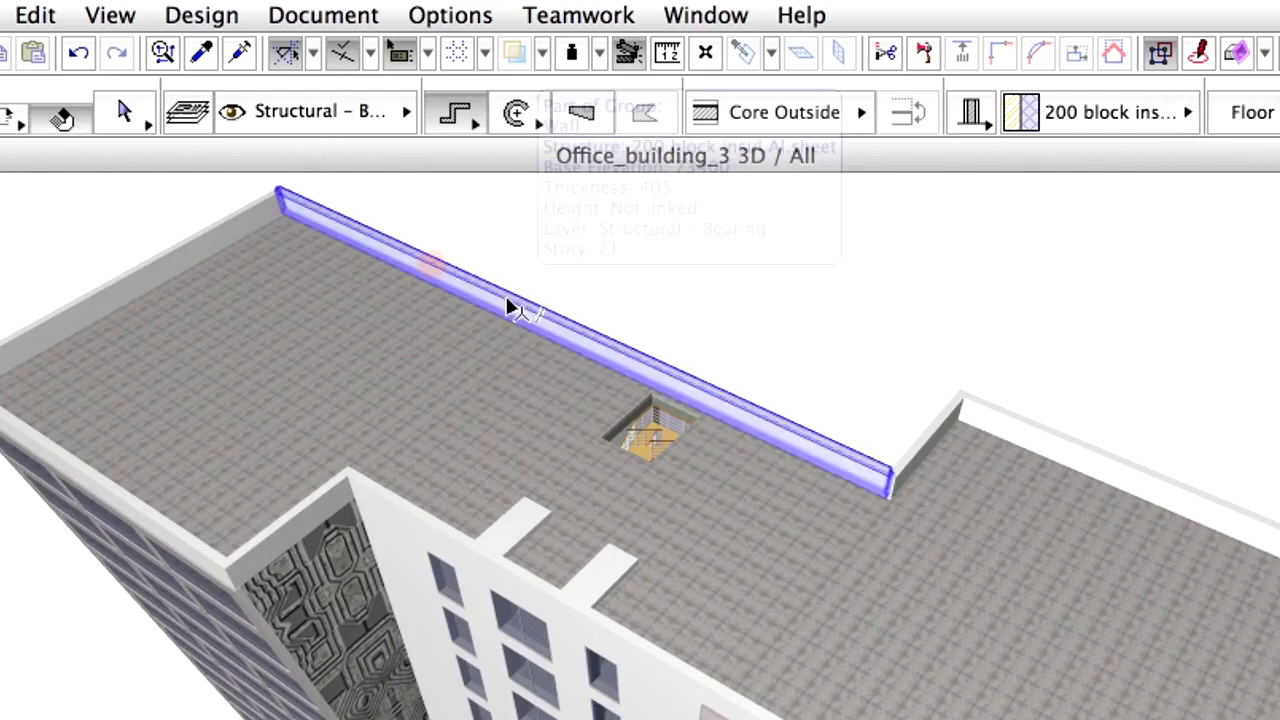
pyautogui.click(508, 303)
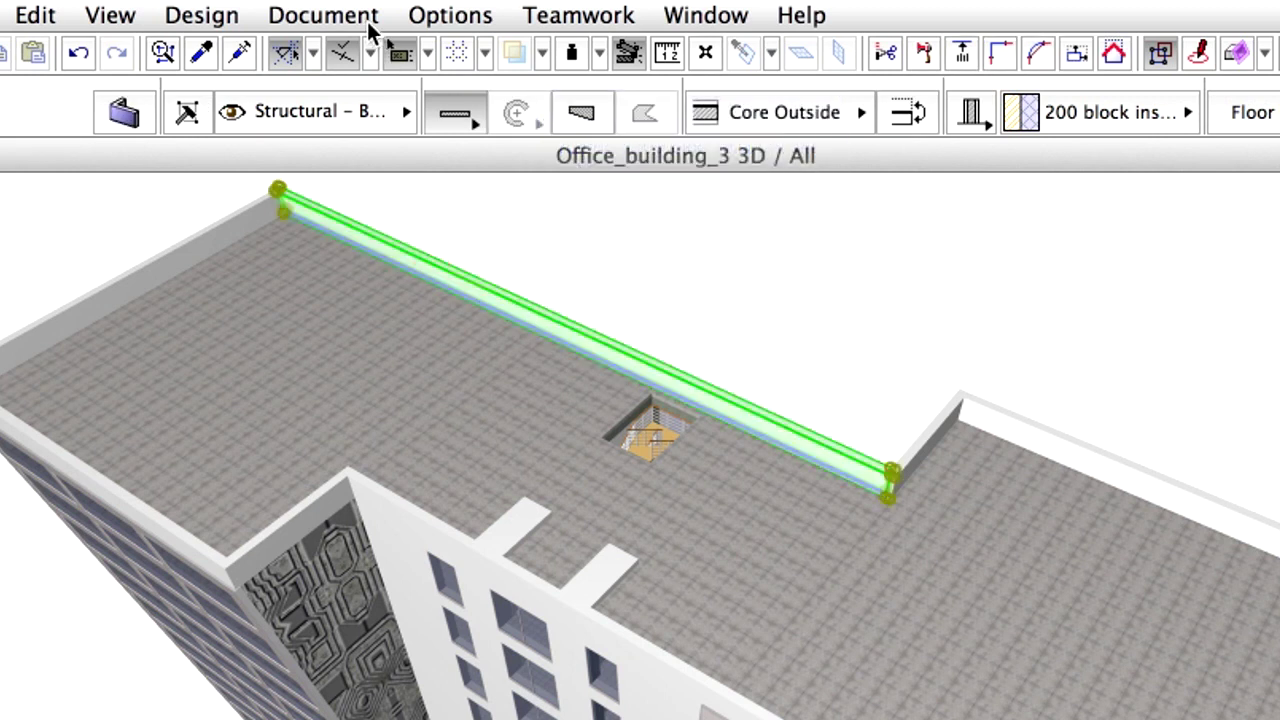
pyautogui.click(203, 15)
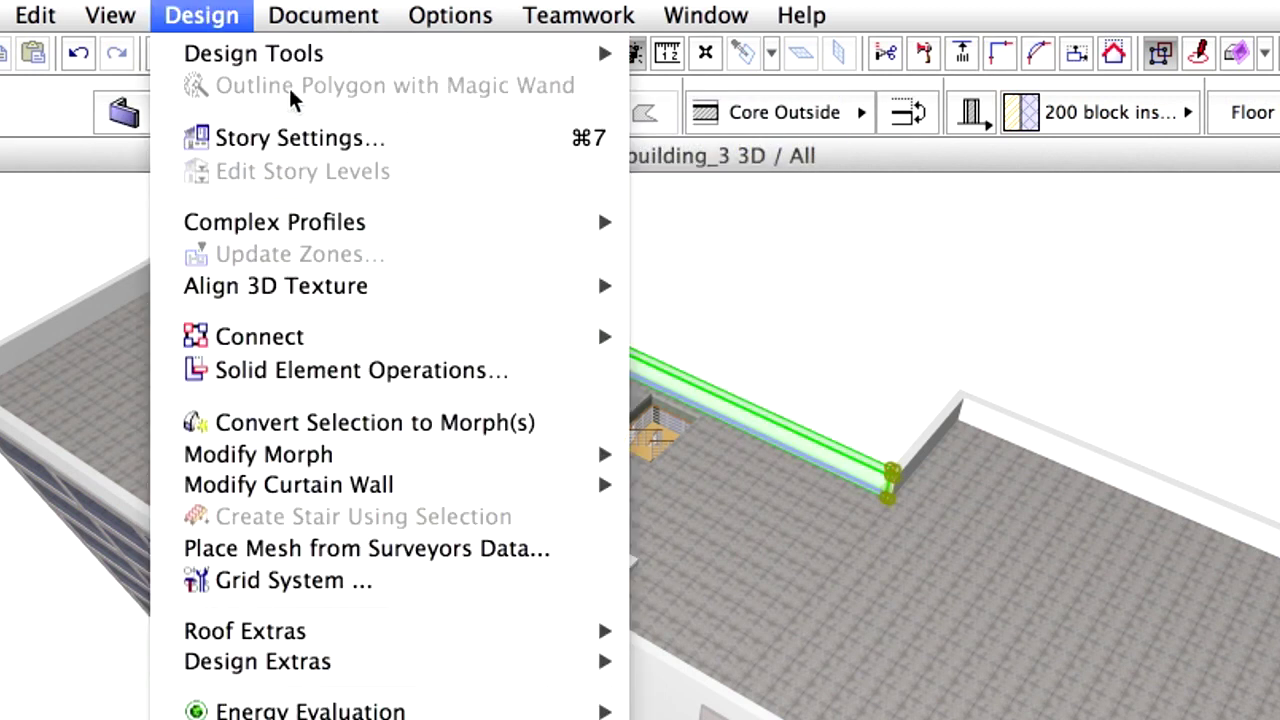
pyautogui.moveTo(434, 226)
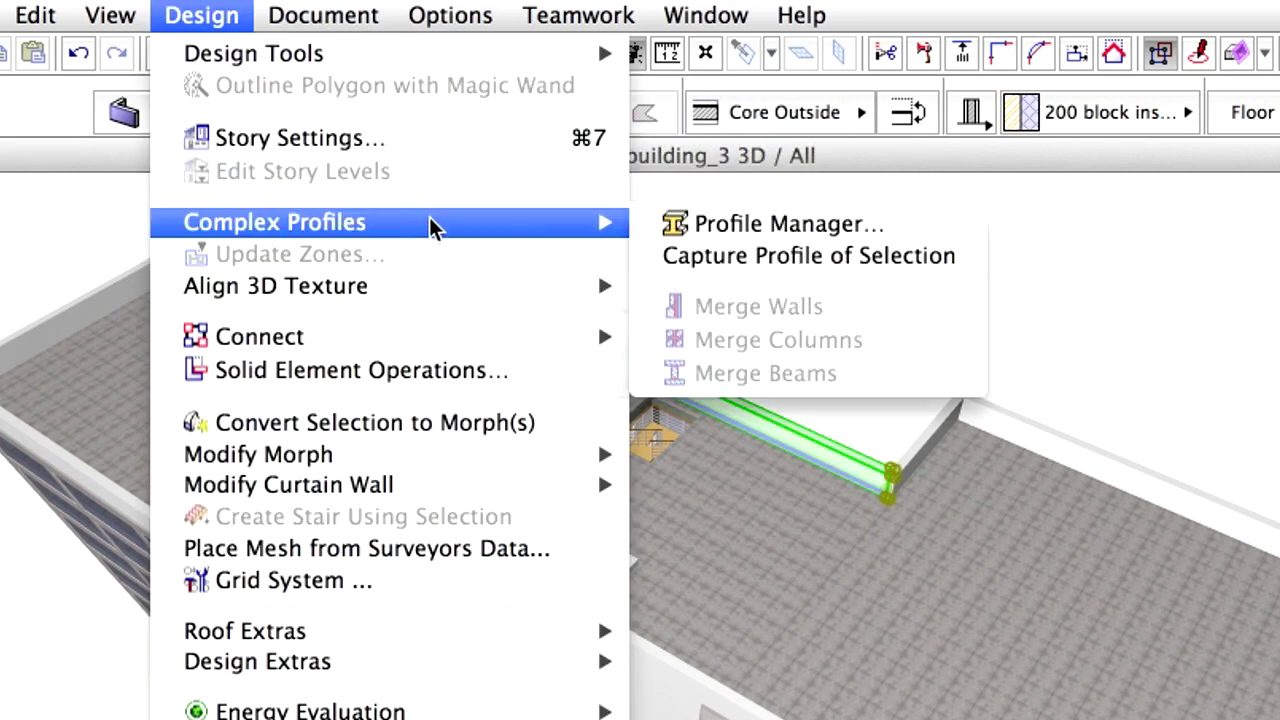
# Capture the selected attic wall's profile for editing and set the fill type to Steel.
pyautogui.click(972, 268)
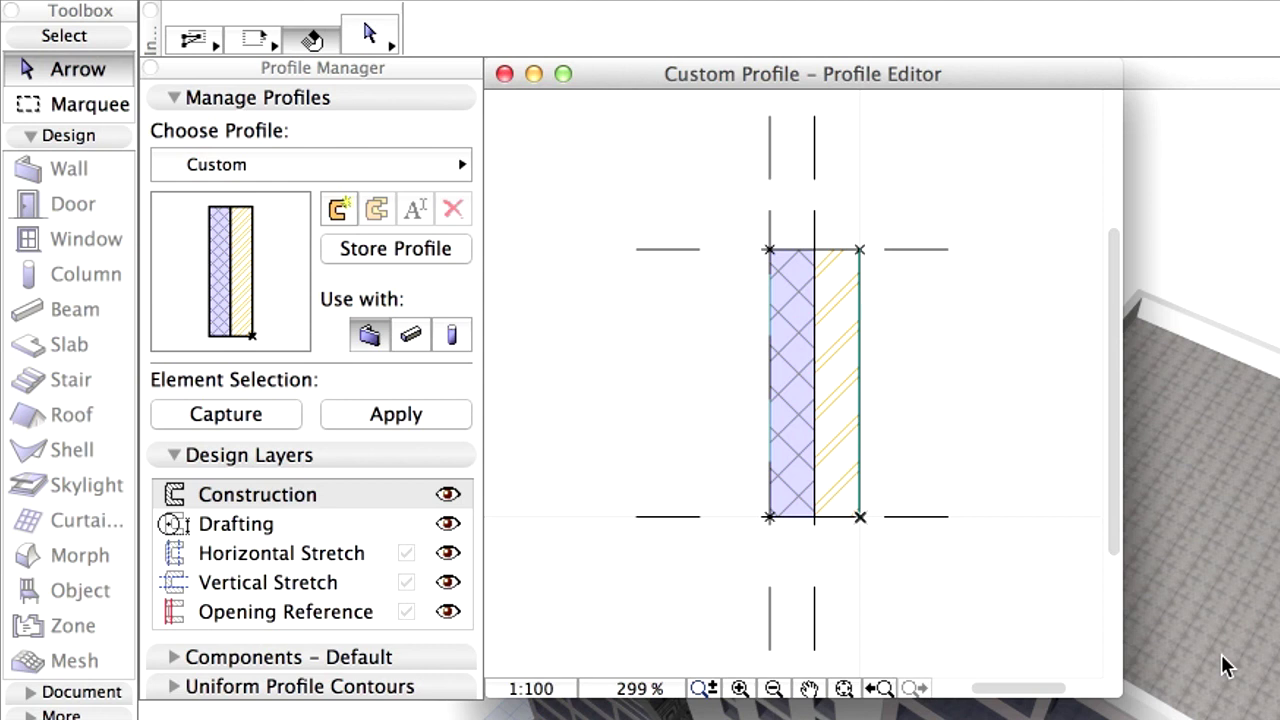
pyautogui.click(30, 137)
pyautogui.click(30, 162)
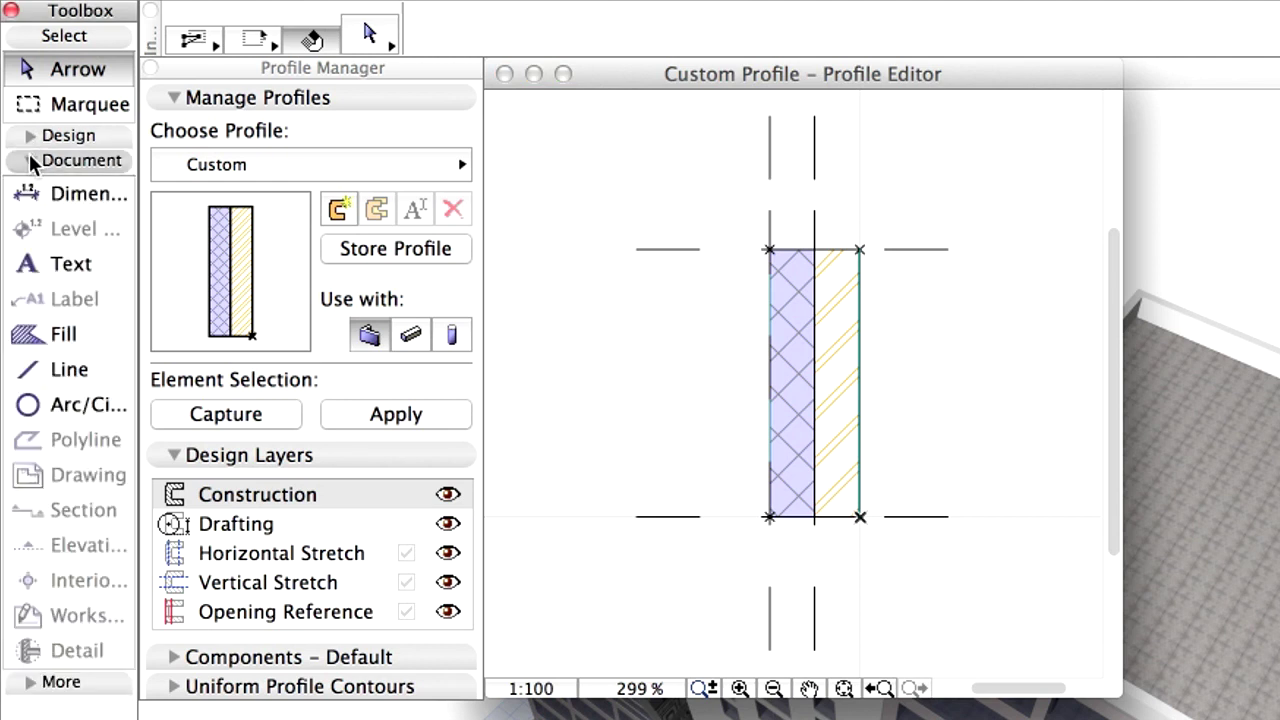
pyautogui.click(100, 338)
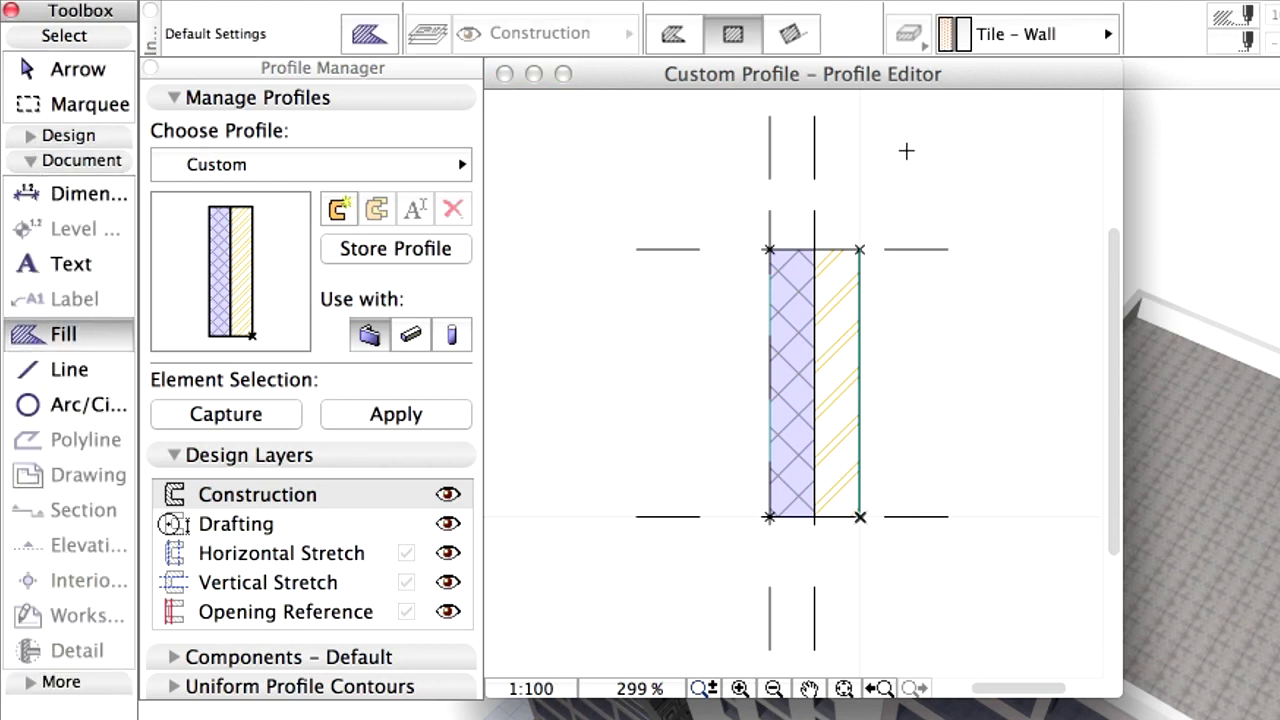
pyautogui.click(1084, 44)
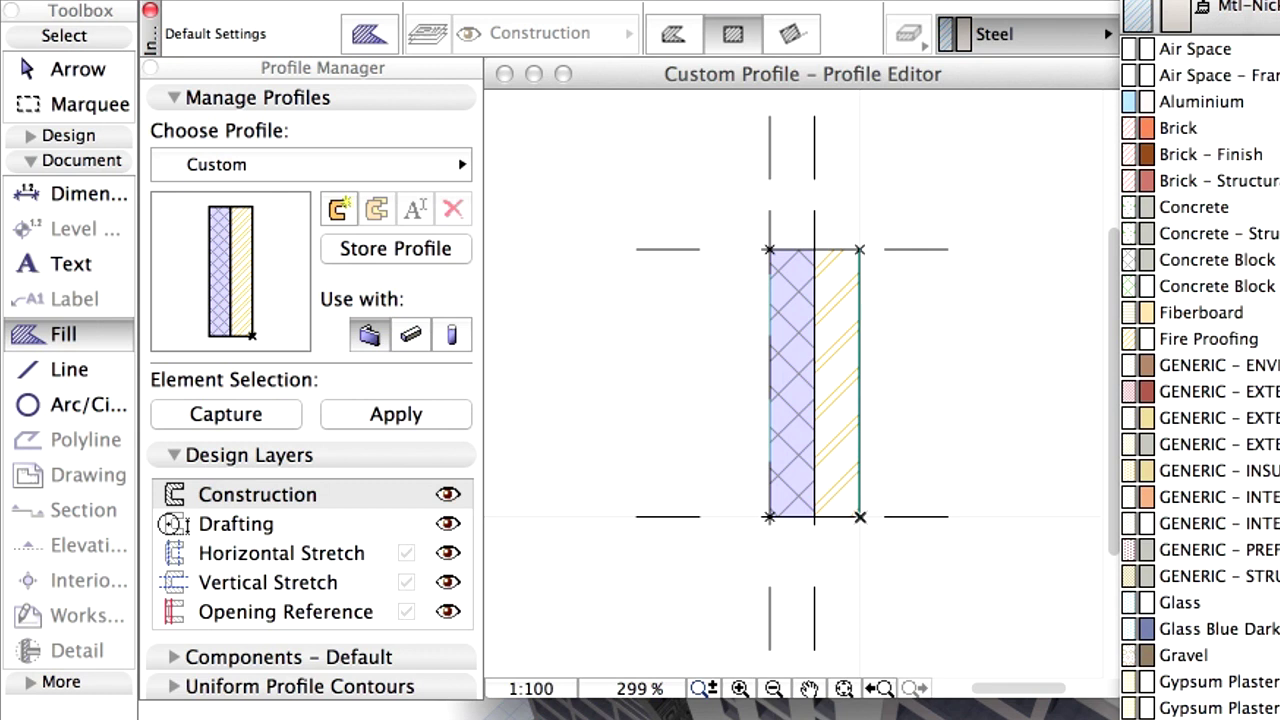
pyautogui.press('Return')
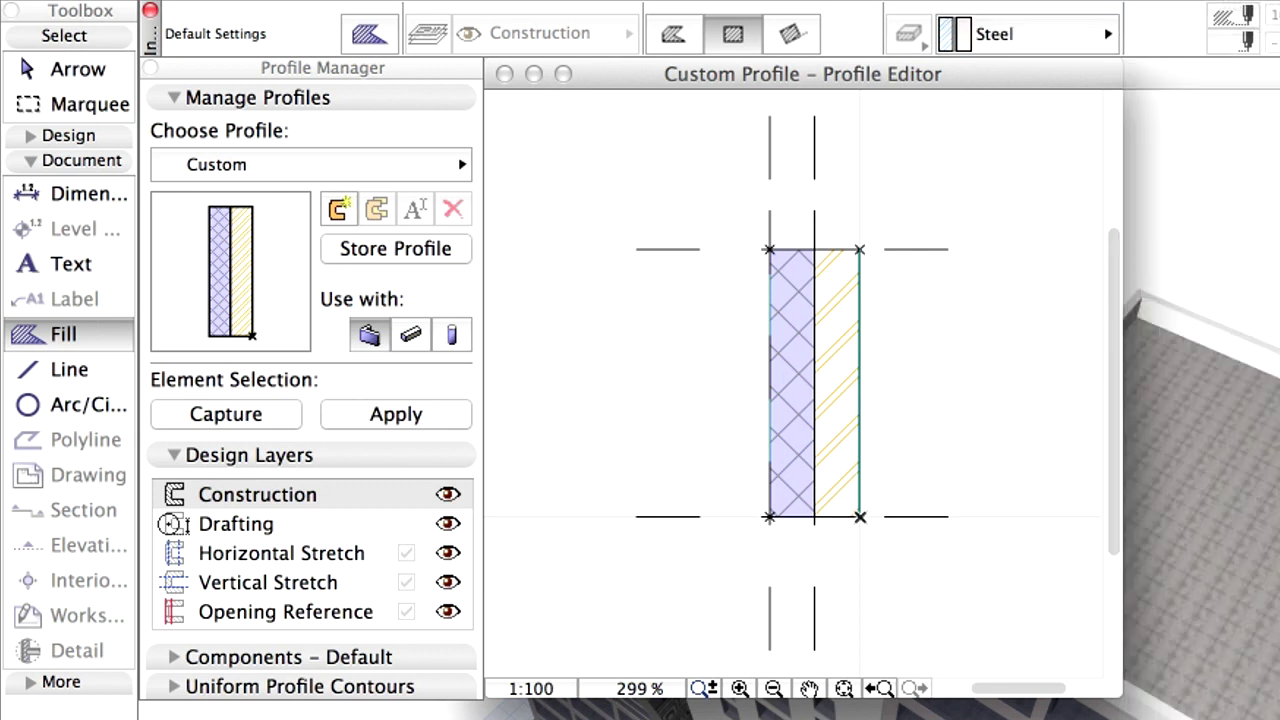
# Draw a polygonal Steel coping fill over the wall's top and outer face.
pyautogui.click(694, 38)
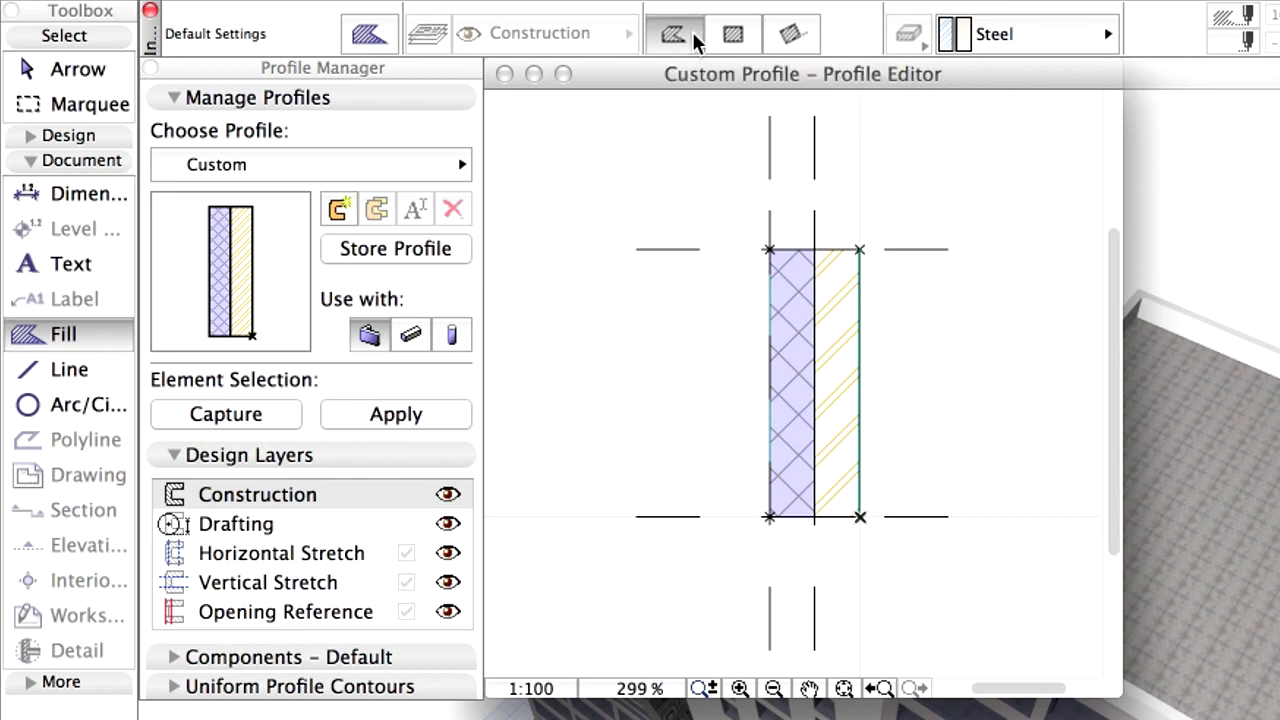
pyautogui.click(780, 330)
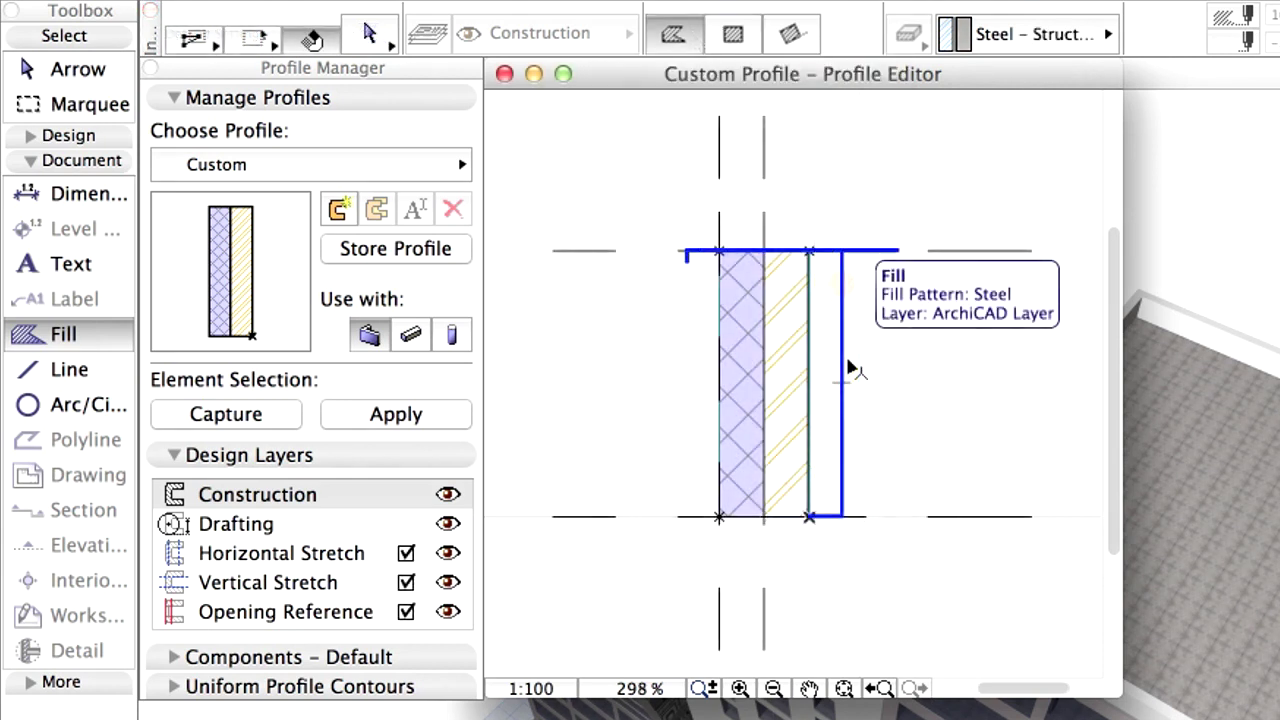
pyautogui.click(848, 366)
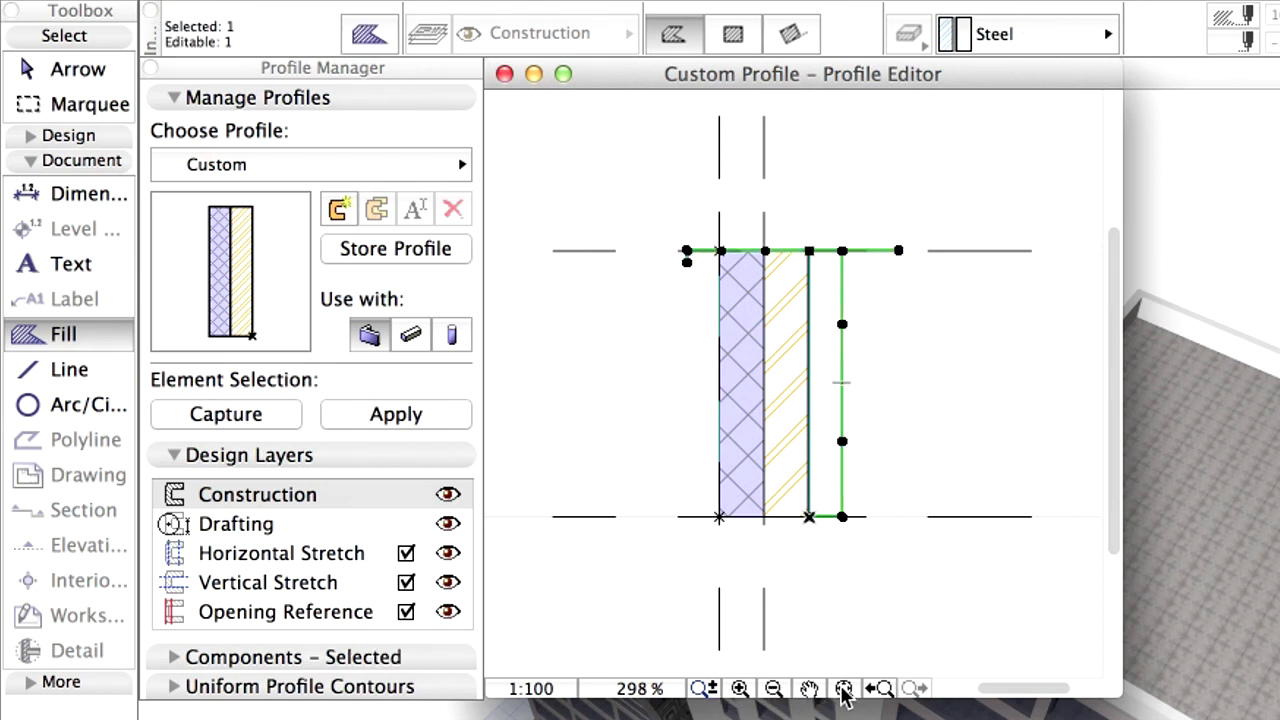
pyautogui.click(877, 688)
pyautogui.press('shift')
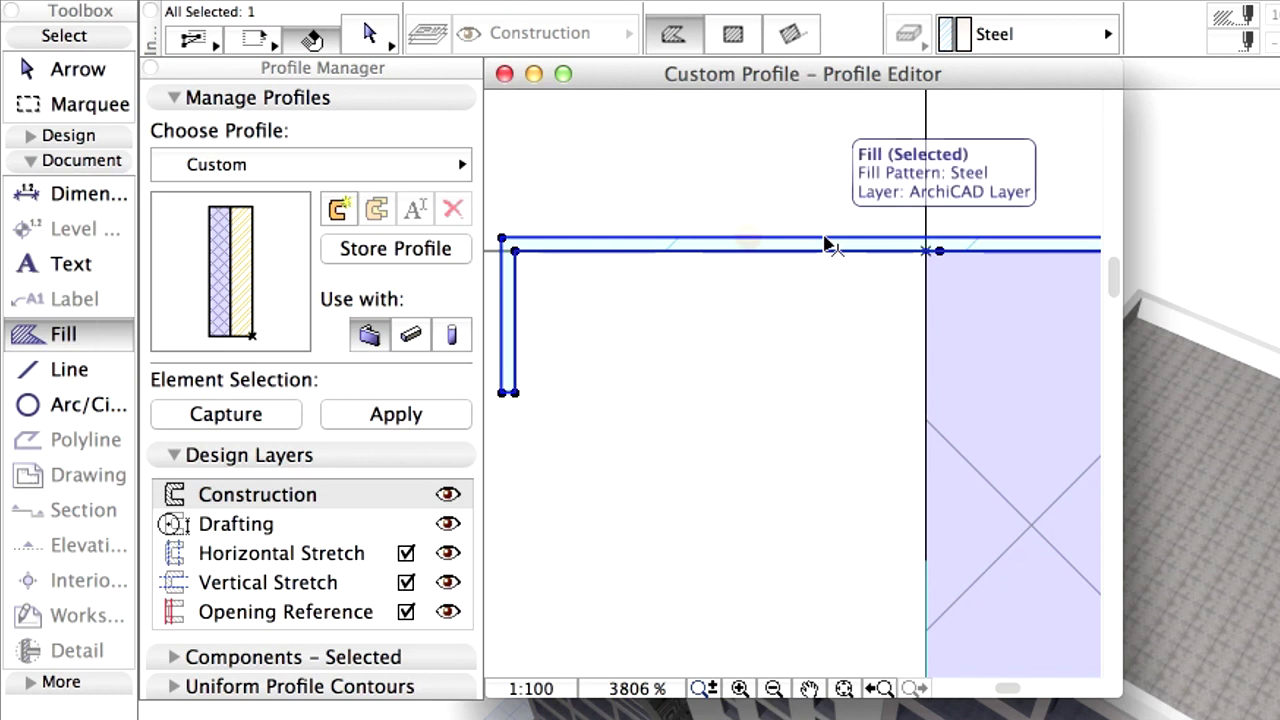
# Turn off Horizontal Stretch for the attic wall profile.
pyautogui.scroll(-10, 900, 290)
pyautogui.press('Escape')
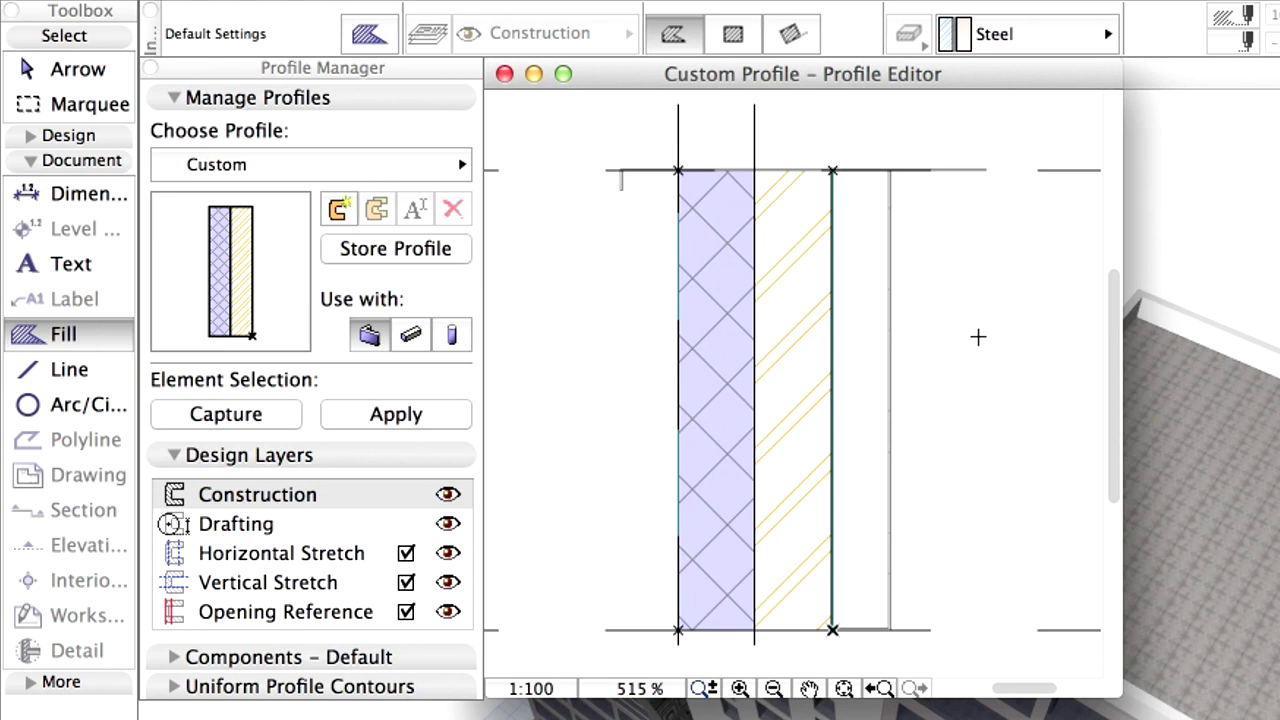
pyautogui.click(406, 554)
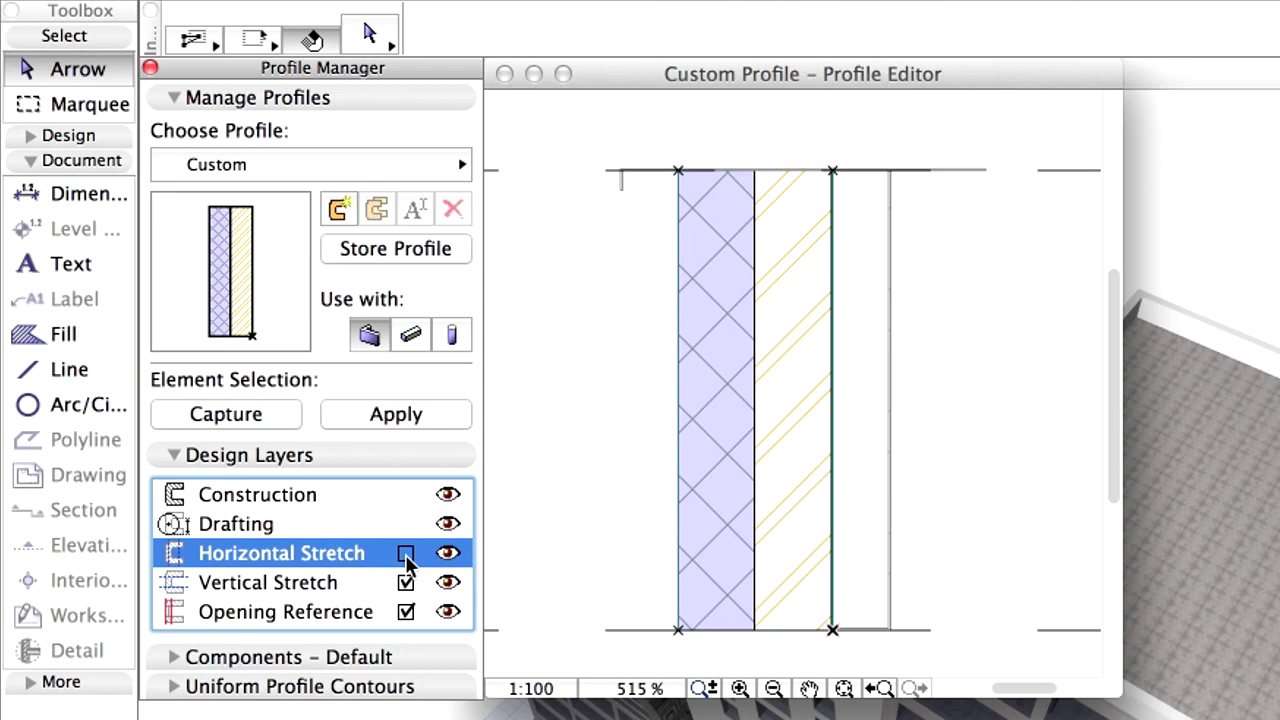
# Move the top and bottom vertical stretch lines toward the middle of the wall.
pyautogui.click(350, 586)
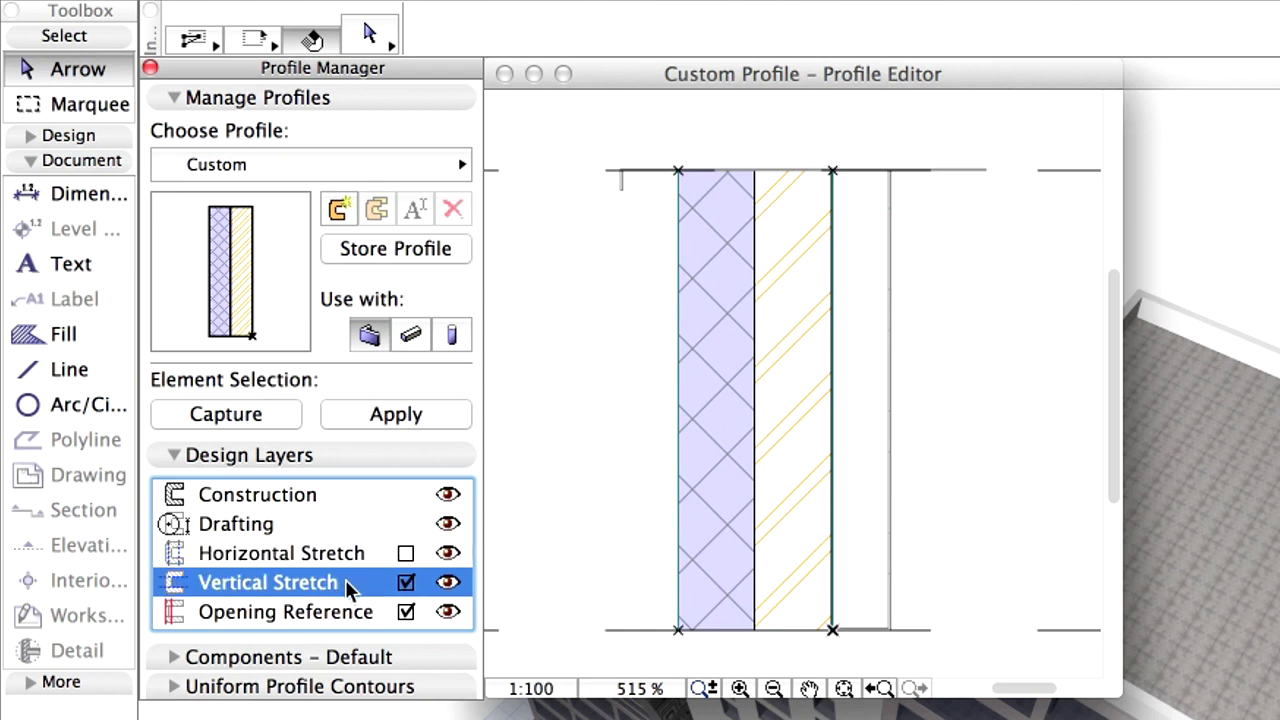
pyautogui.click(1047, 171)
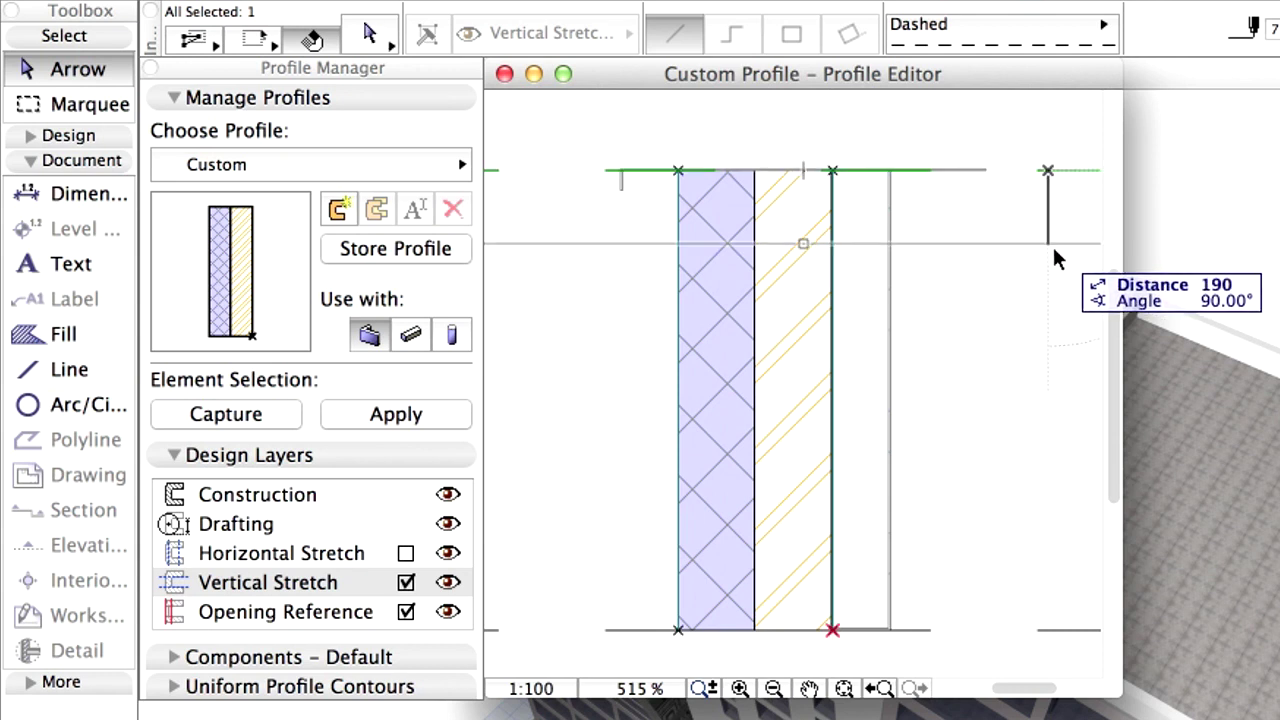
pyautogui.click(1046, 313)
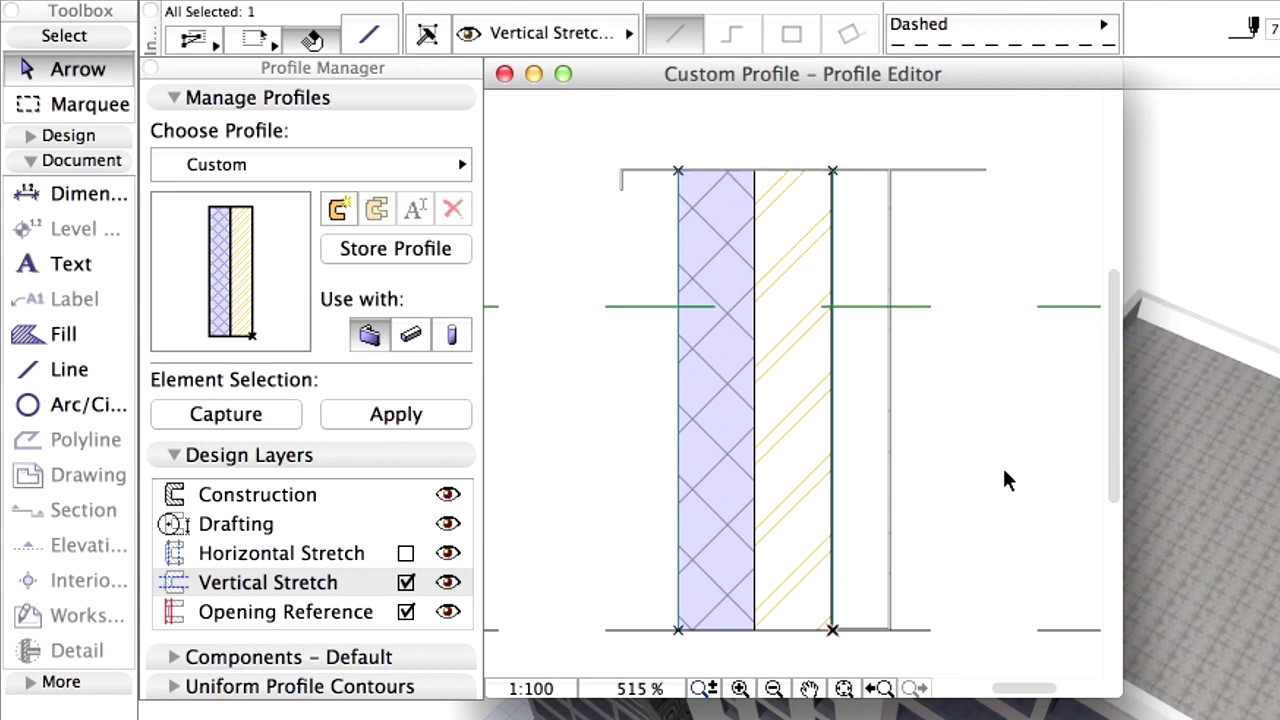
pyautogui.click(925, 630)
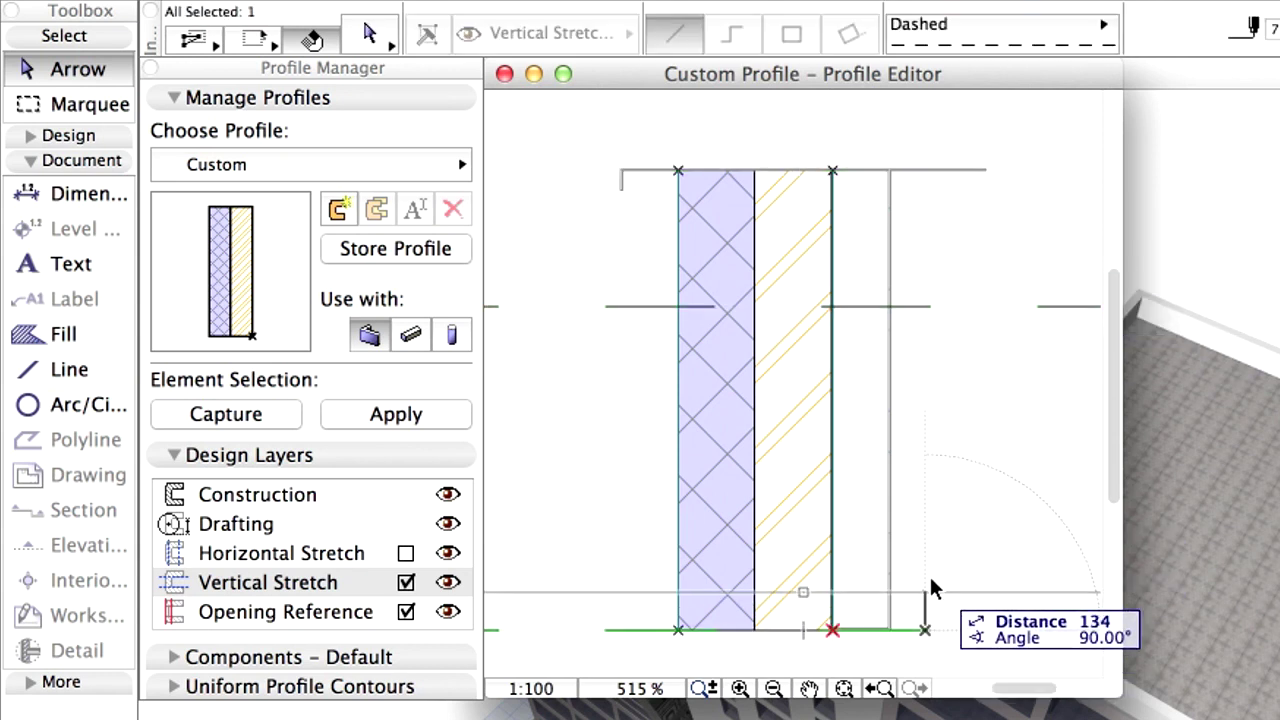
pyautogui.click(930, 494)
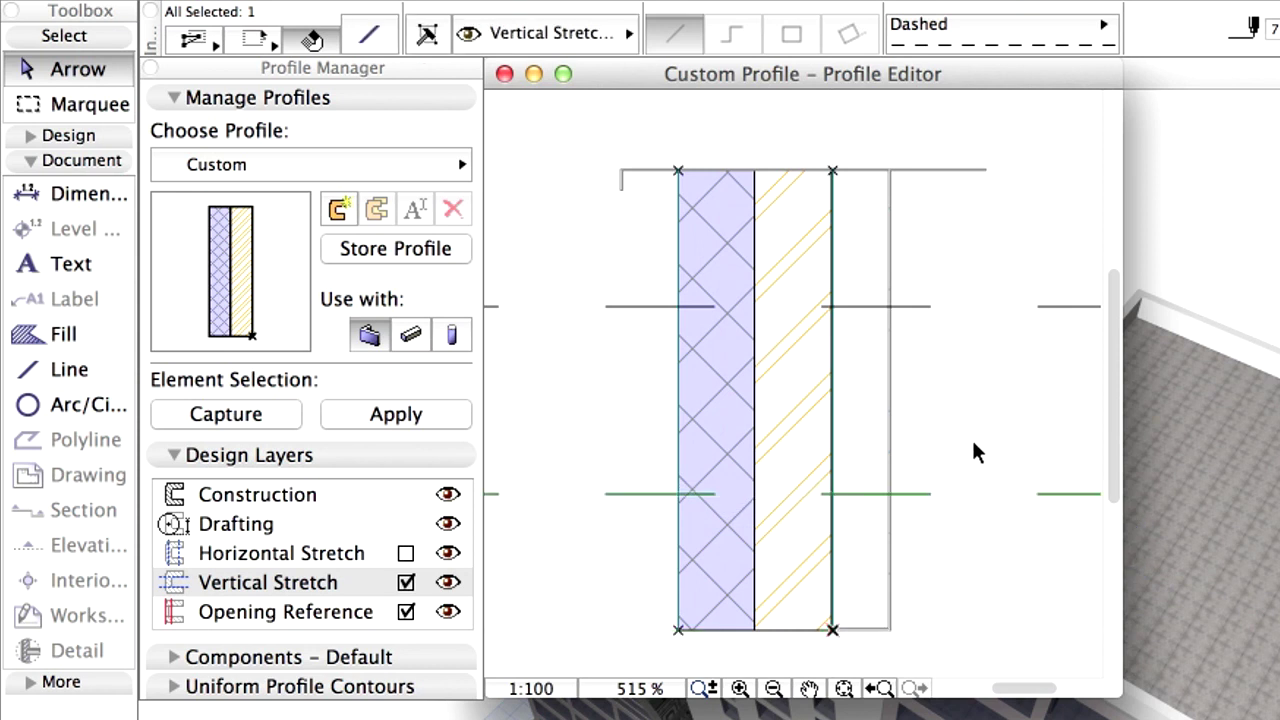
pyautogui.press('Escape')
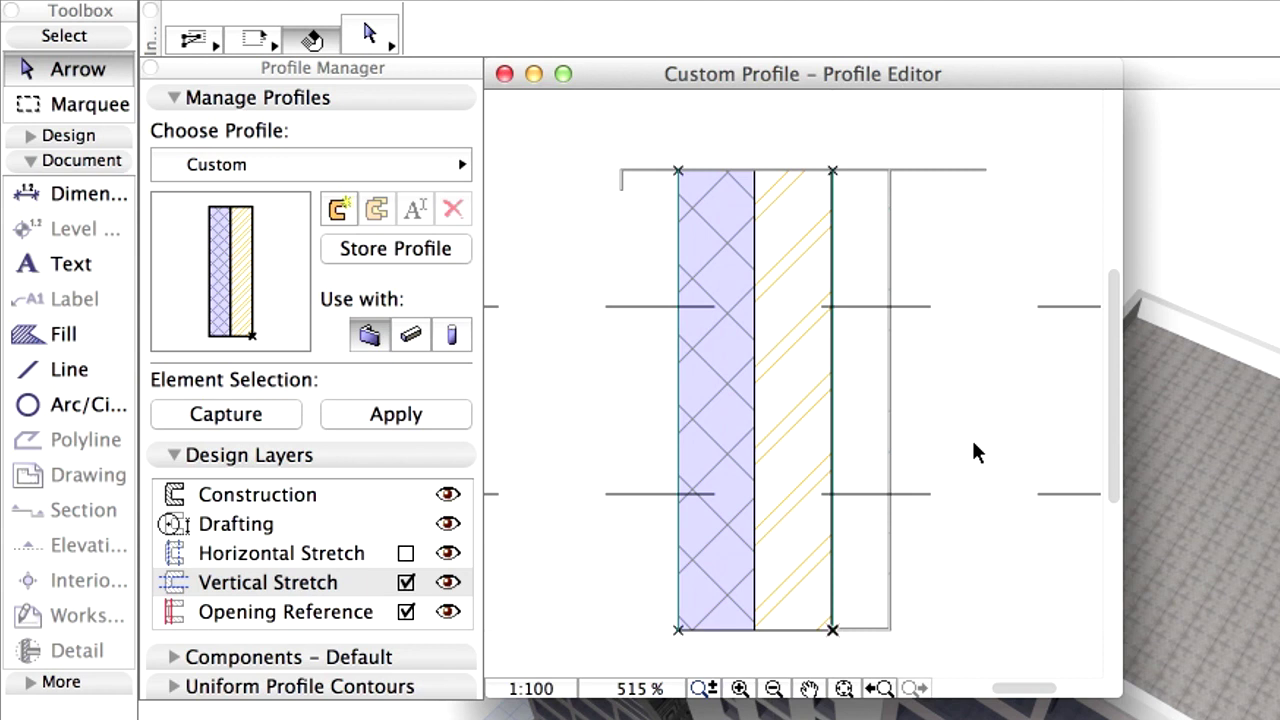
# Make the Concrete Block core fill use its building material.
pyautogui.click(173, 458)
pyautogui.click(174, 486)
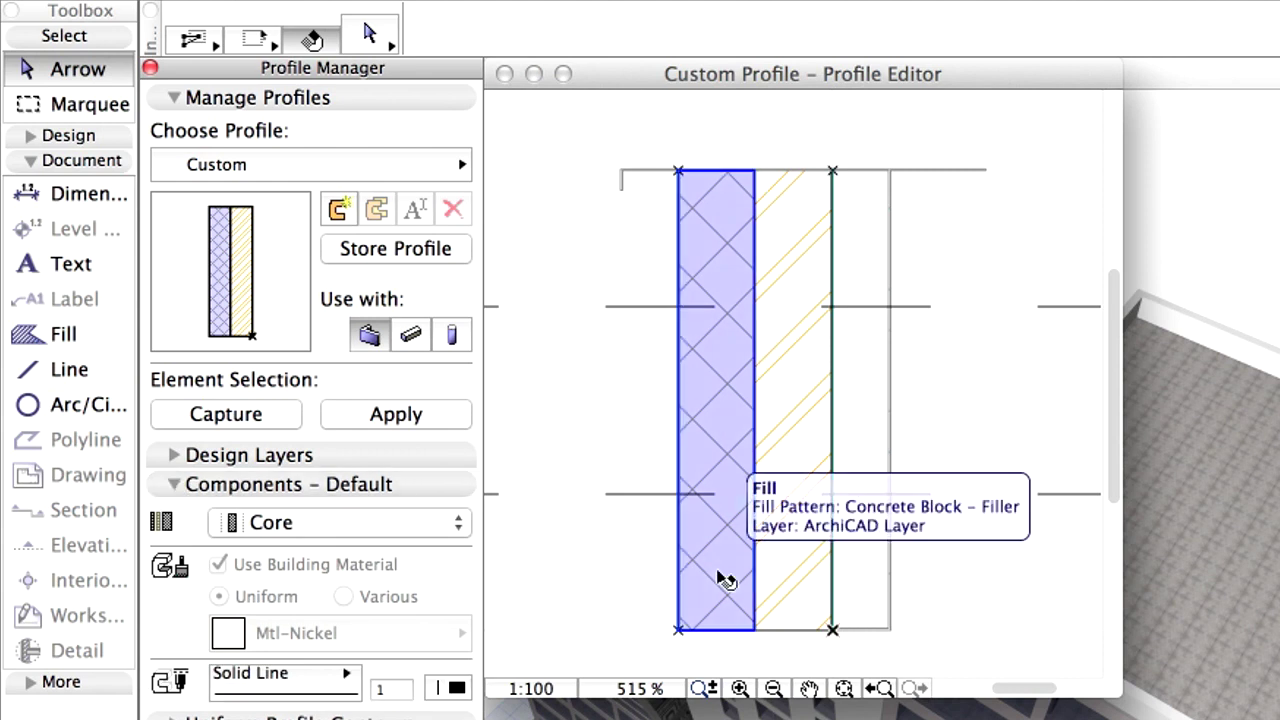
pyautogui.click(724, 580)
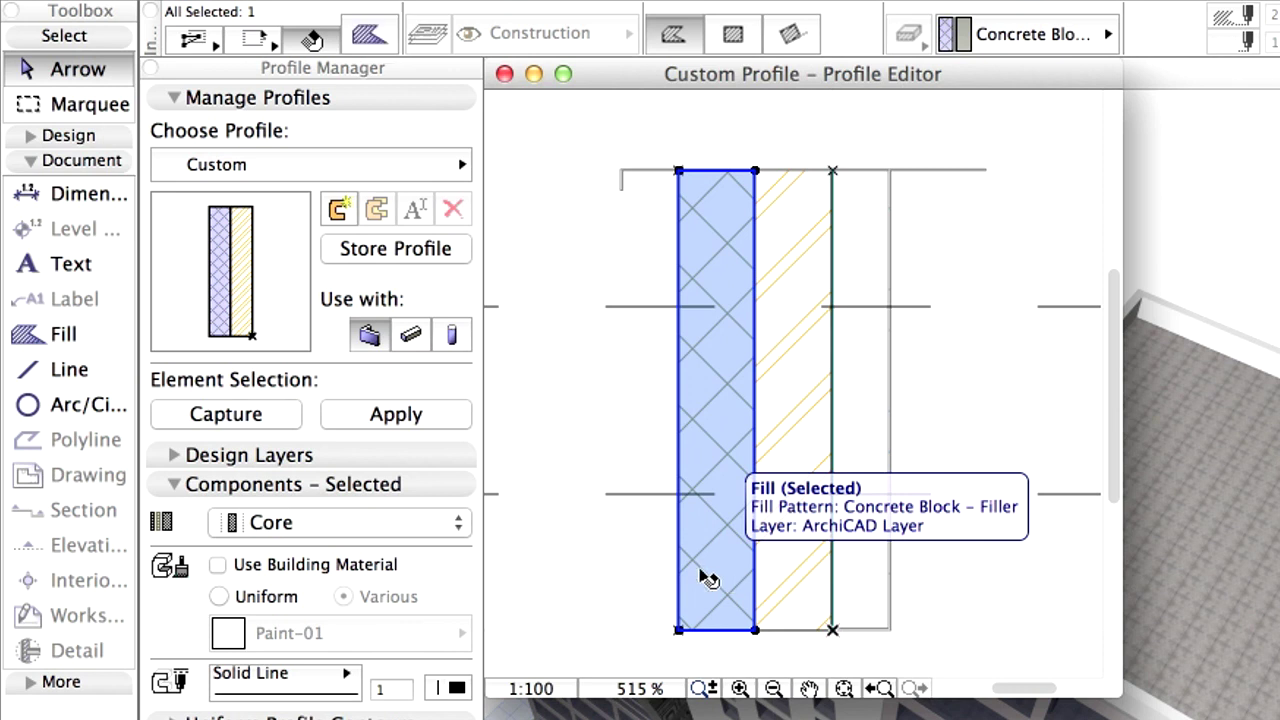
pyautogui.click(219, 566)
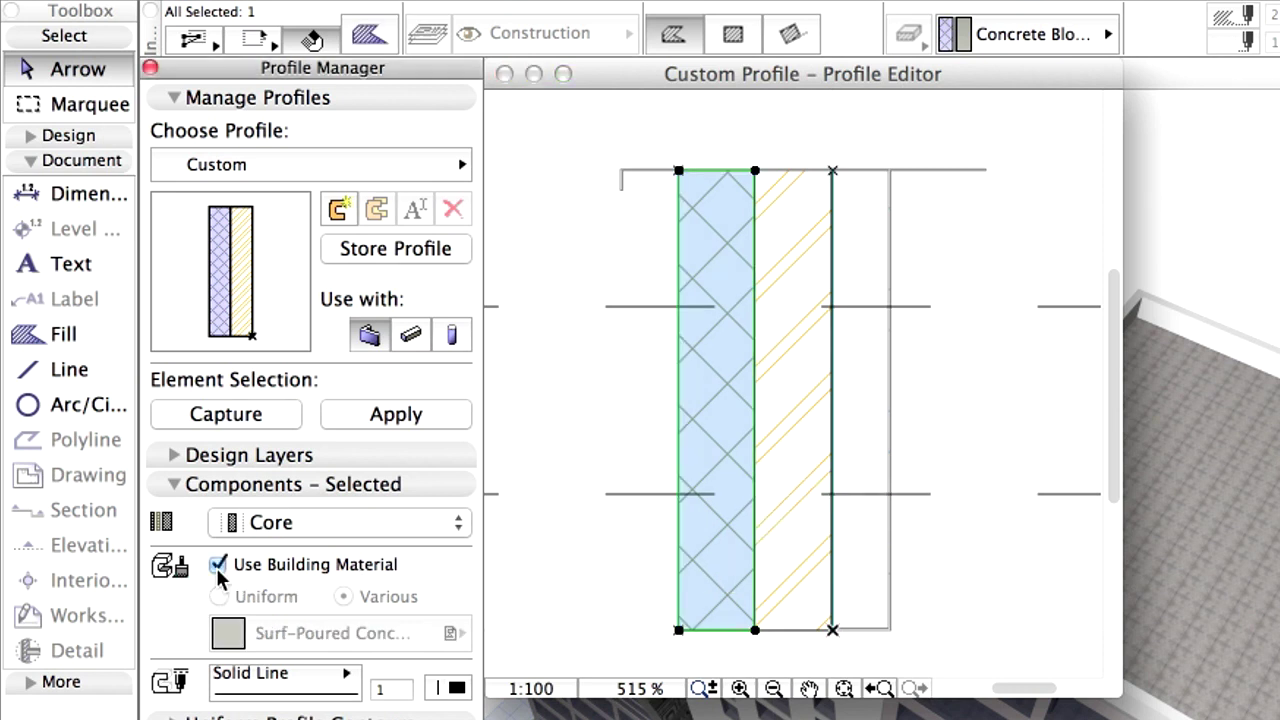
# Make the insulation fill use its building material, showing Paint-15, then select the steel fill.
pyautogui.click(812, 452)
pyautogui.click(812, 453)
pyautogui.click(812, 453)
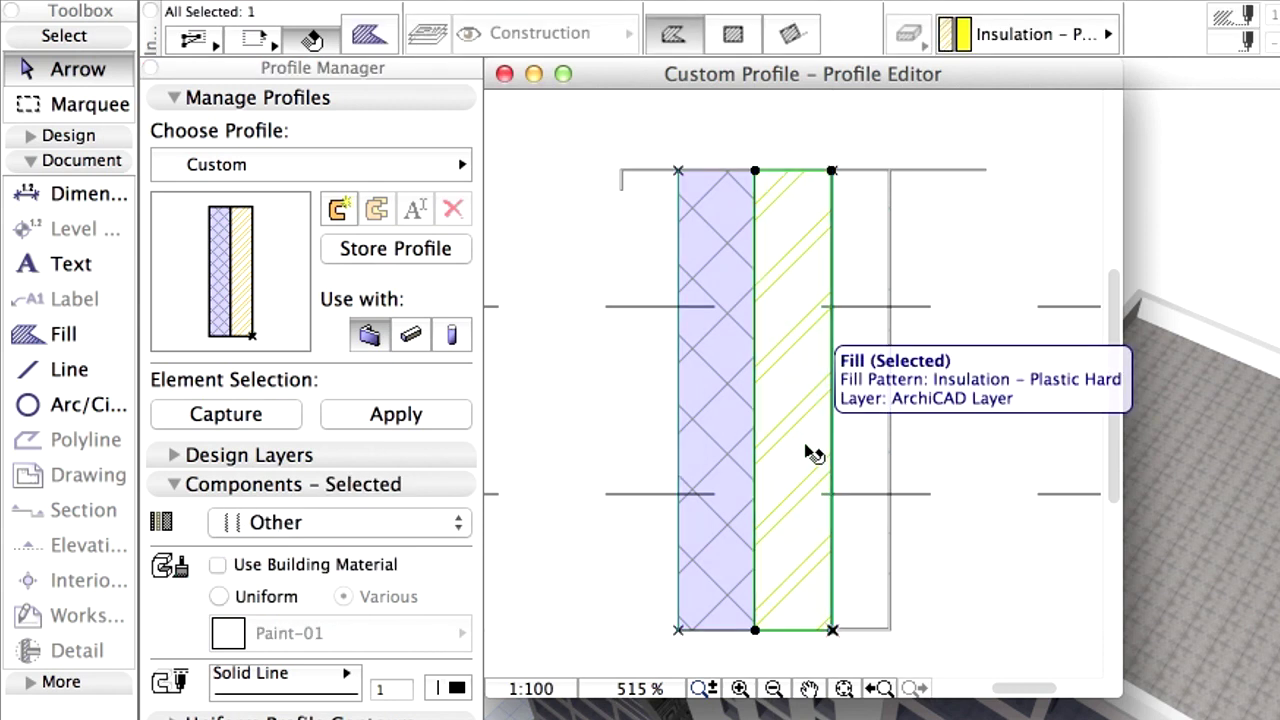
pyautogui.click(293, 572)
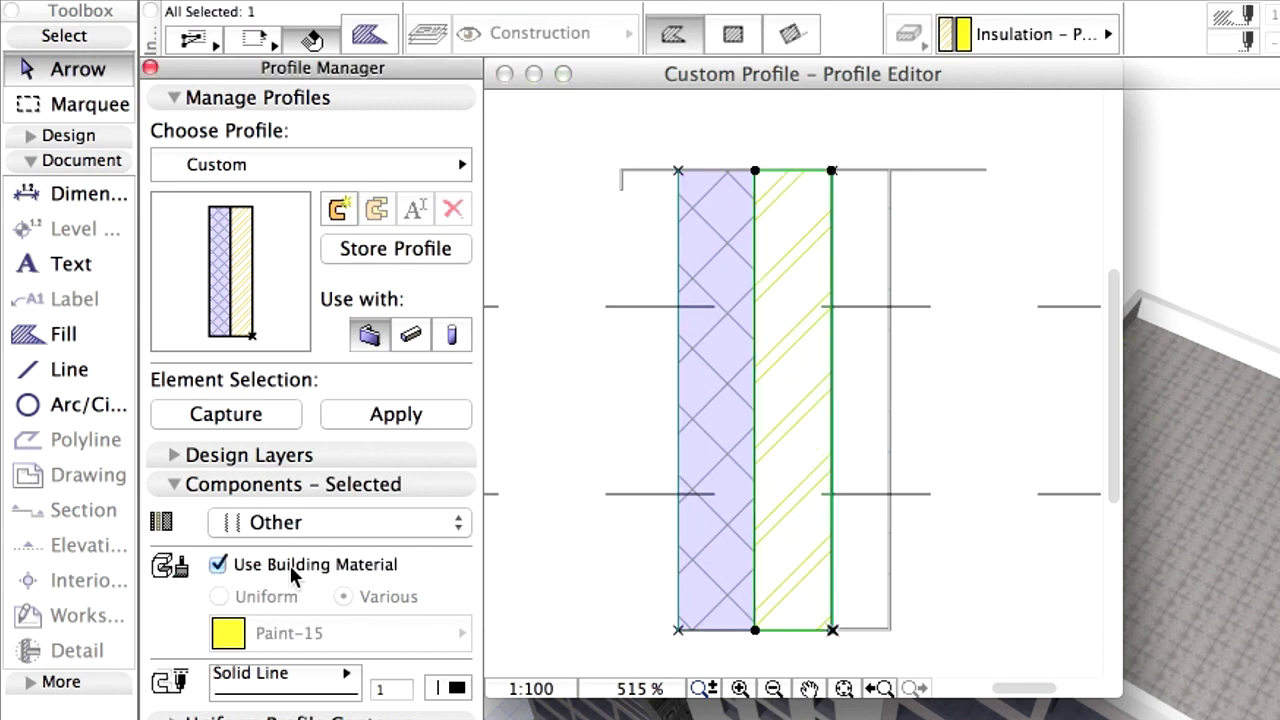
pyautogui.click(900, 352)
pyautogui.click(893, 354)
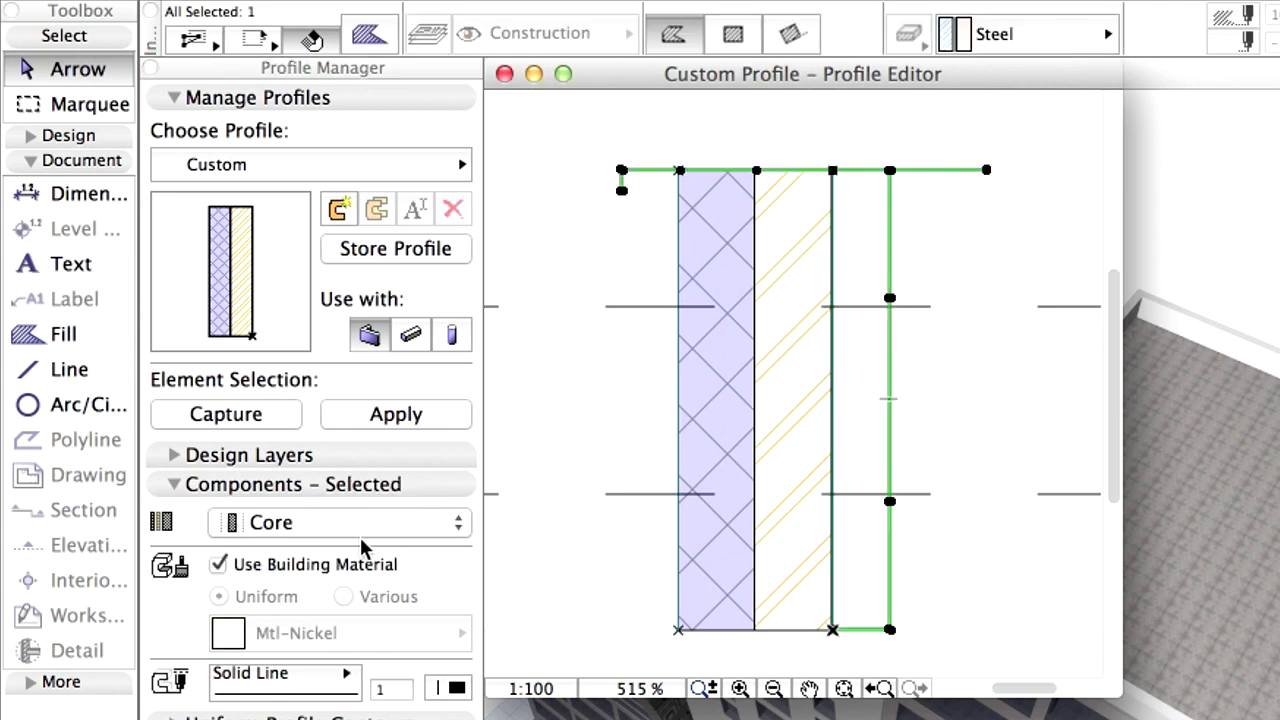
# Select all profile elements, move them 205 to the right onto the snap point, and store the profile.
pyautogui.press('Escape')
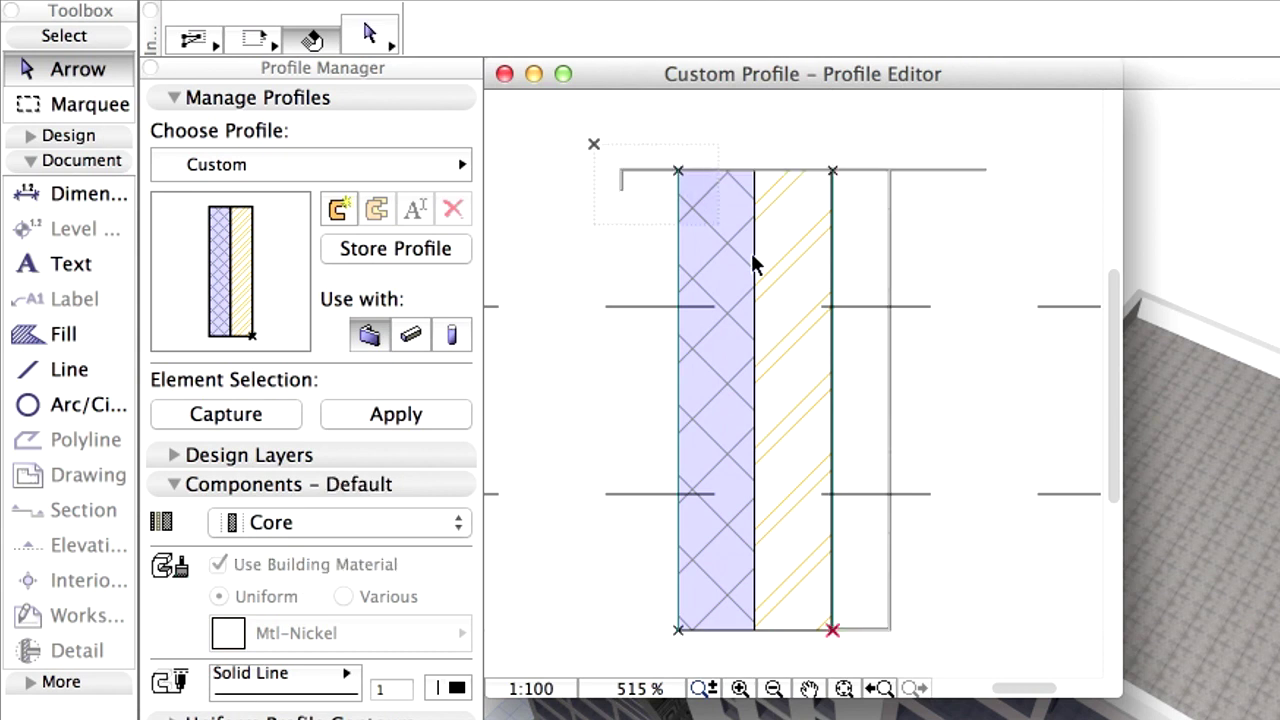
pyautogui.press('super+a')
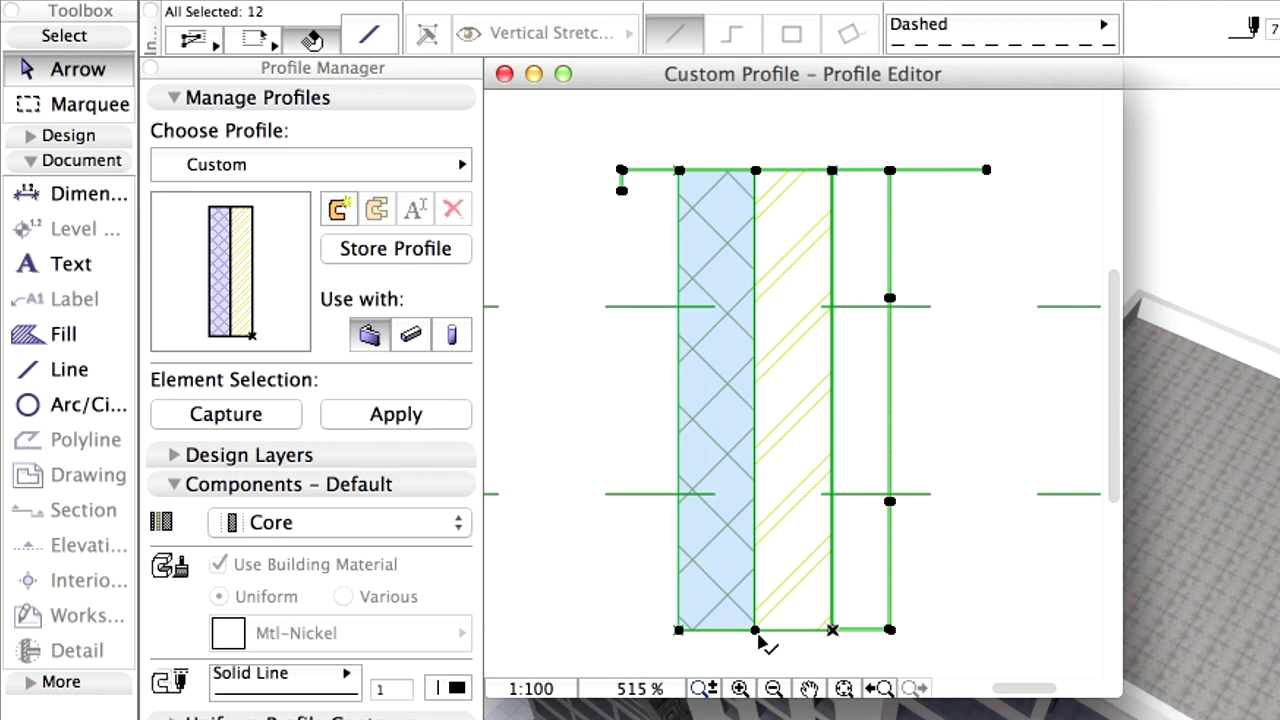
pyautogui.moveTo(758, 640); pyautogui.dragTo(836, 642)
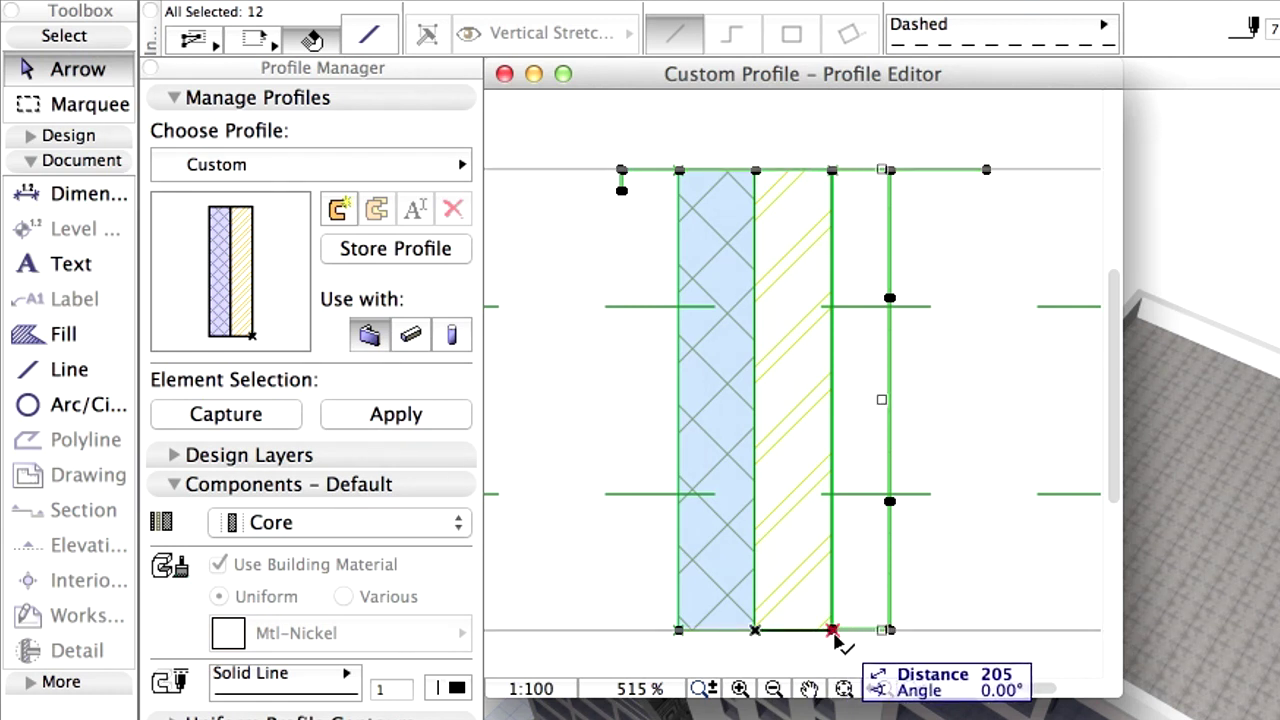
pyautogui.moveTo(836, 642); pyautogui.dragTo(836, 642)
pyautogui.click(878, 651)
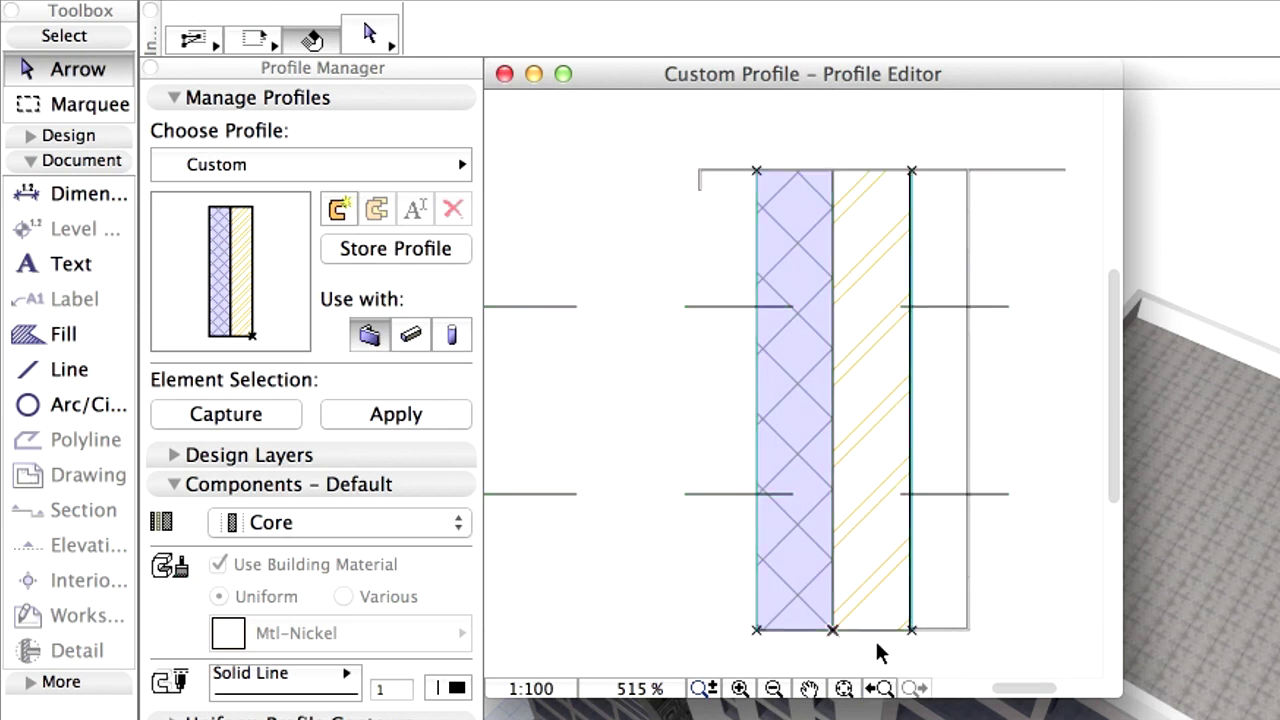
pyautogui.click(450, 256)
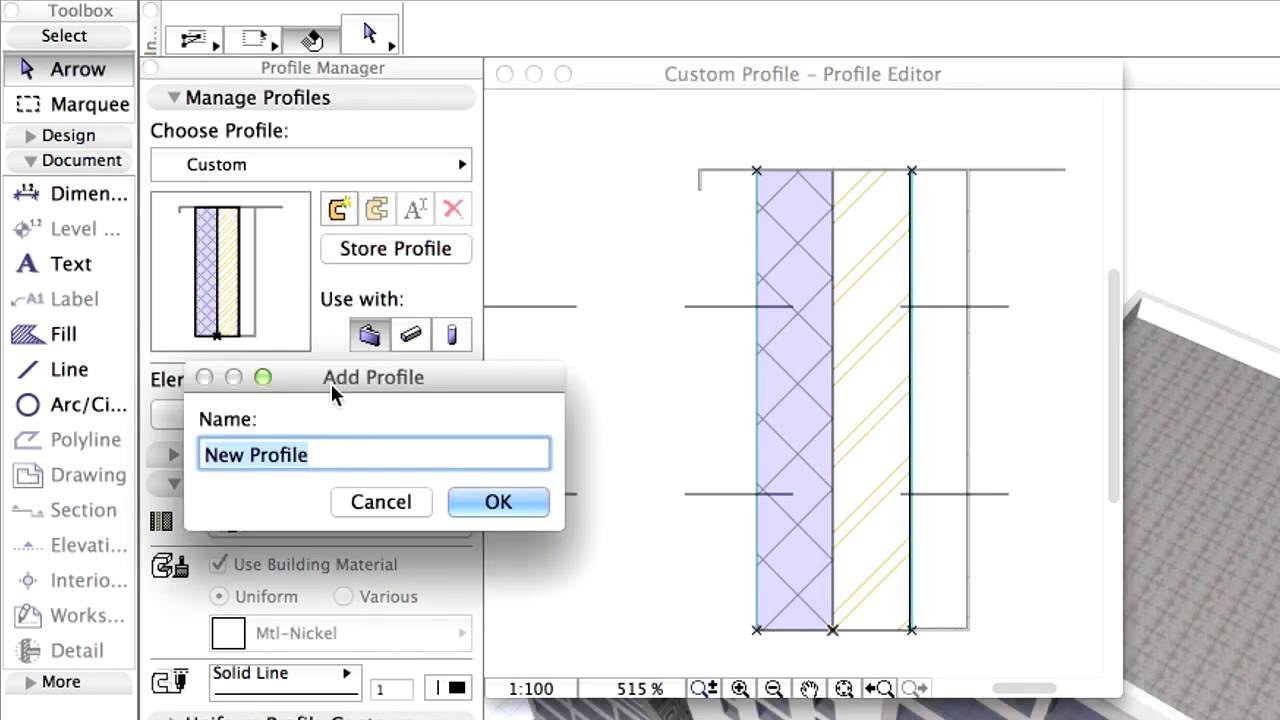
# Name the stored profile 'Attic wall' and confirm it is the current profile.
pyautogui.write('Attic wall')
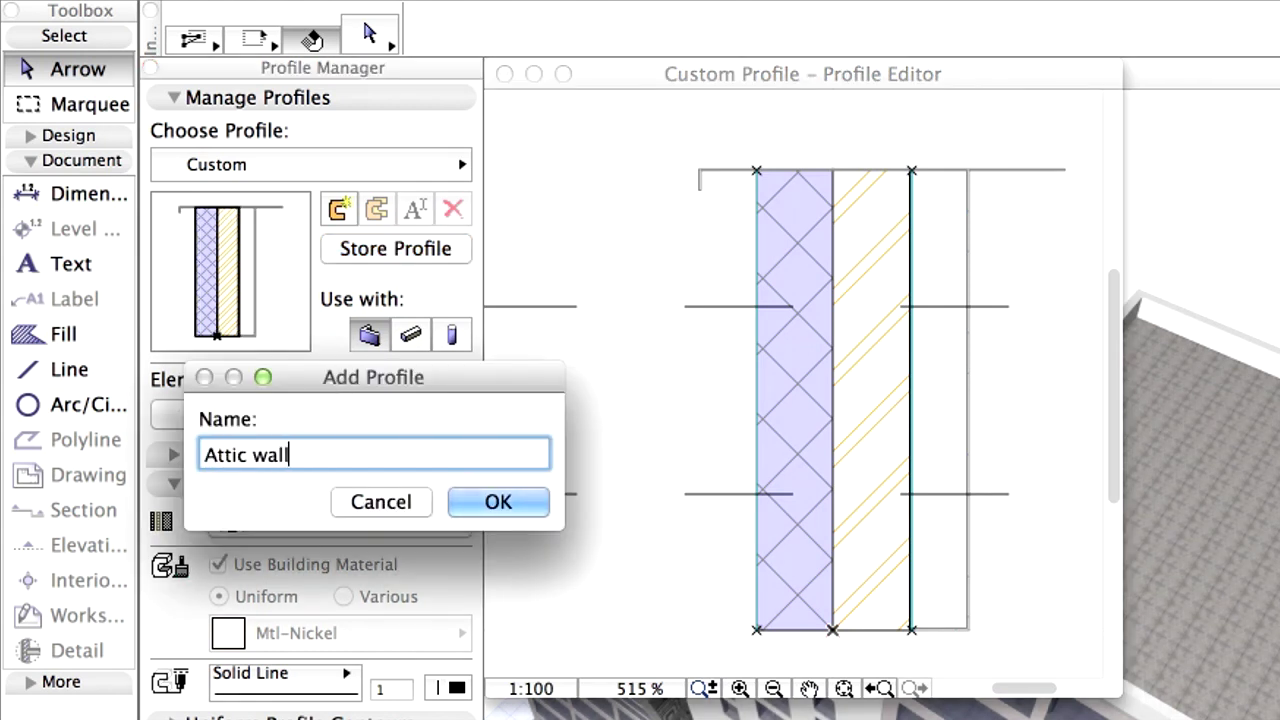
pyautogui.click(499, 502)
pyautogui.click(371, 168)
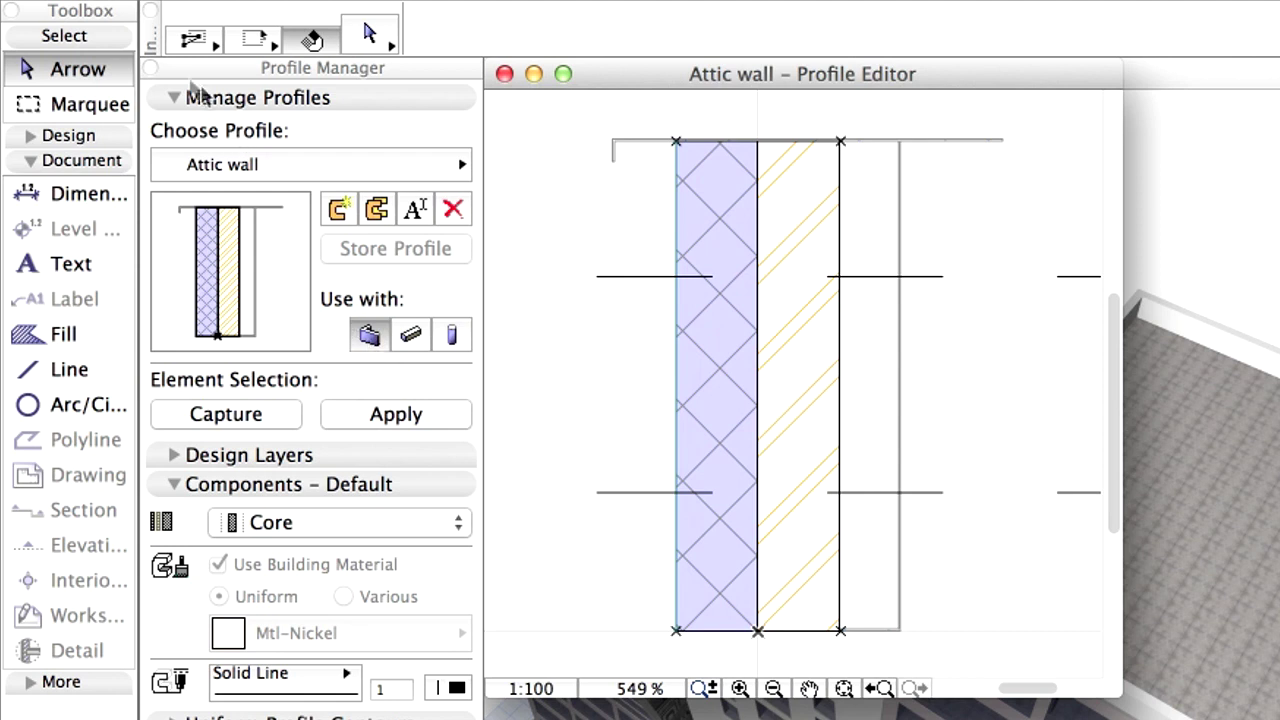
# Close the profile windows and open the wall settings for the eight grouped roof parapet walls.
pyautogui.click(151, 68)
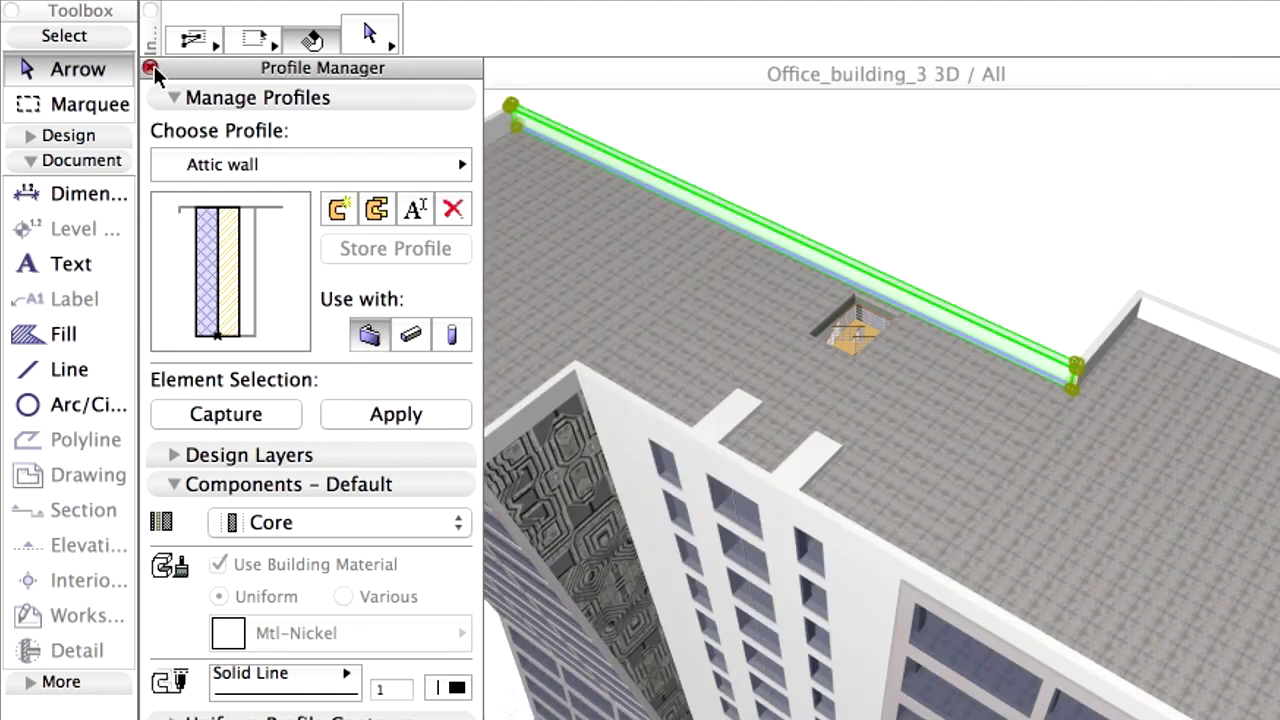
pyautogui.click(789, 163)
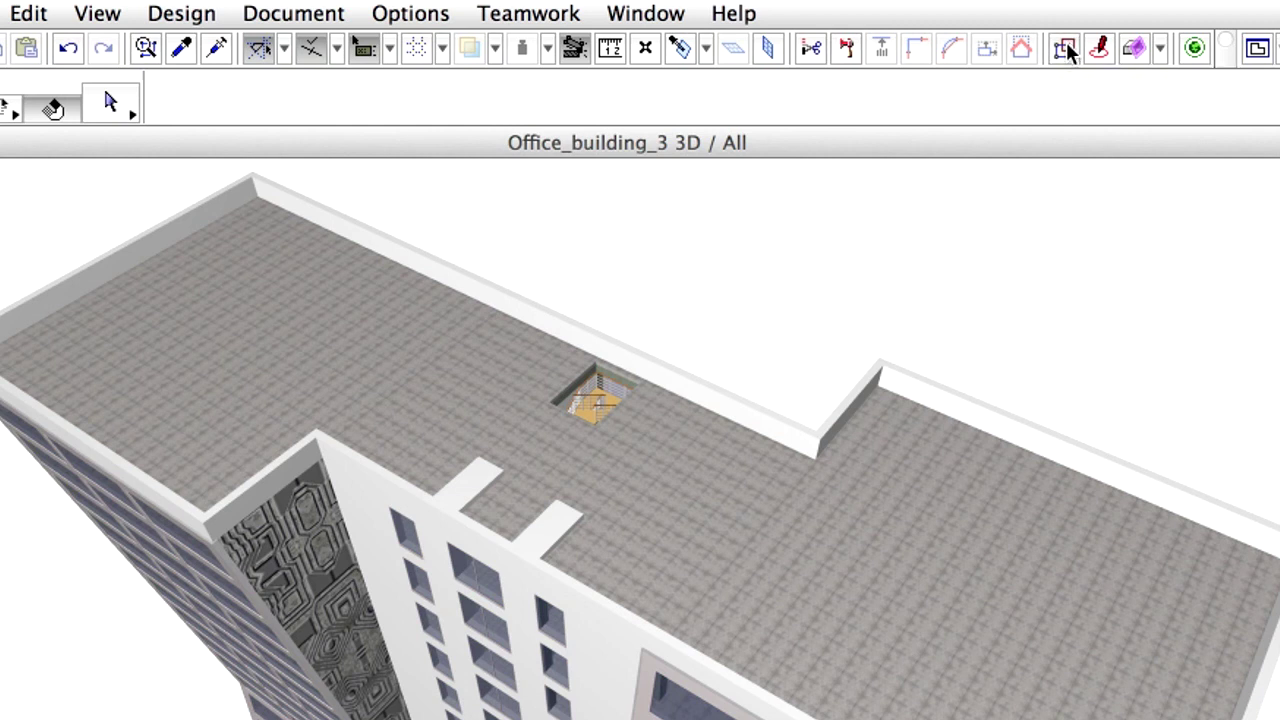
pyautogui.click(518, 307)
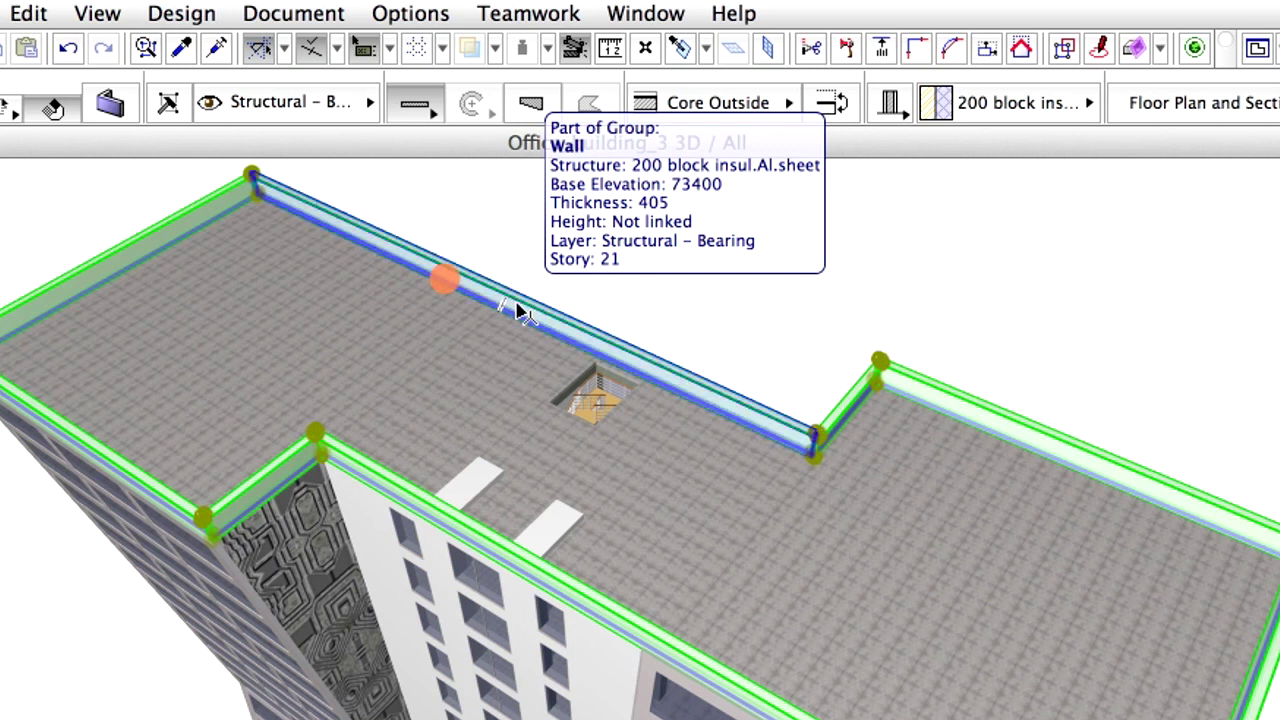
pyautogui.click(129, 106)
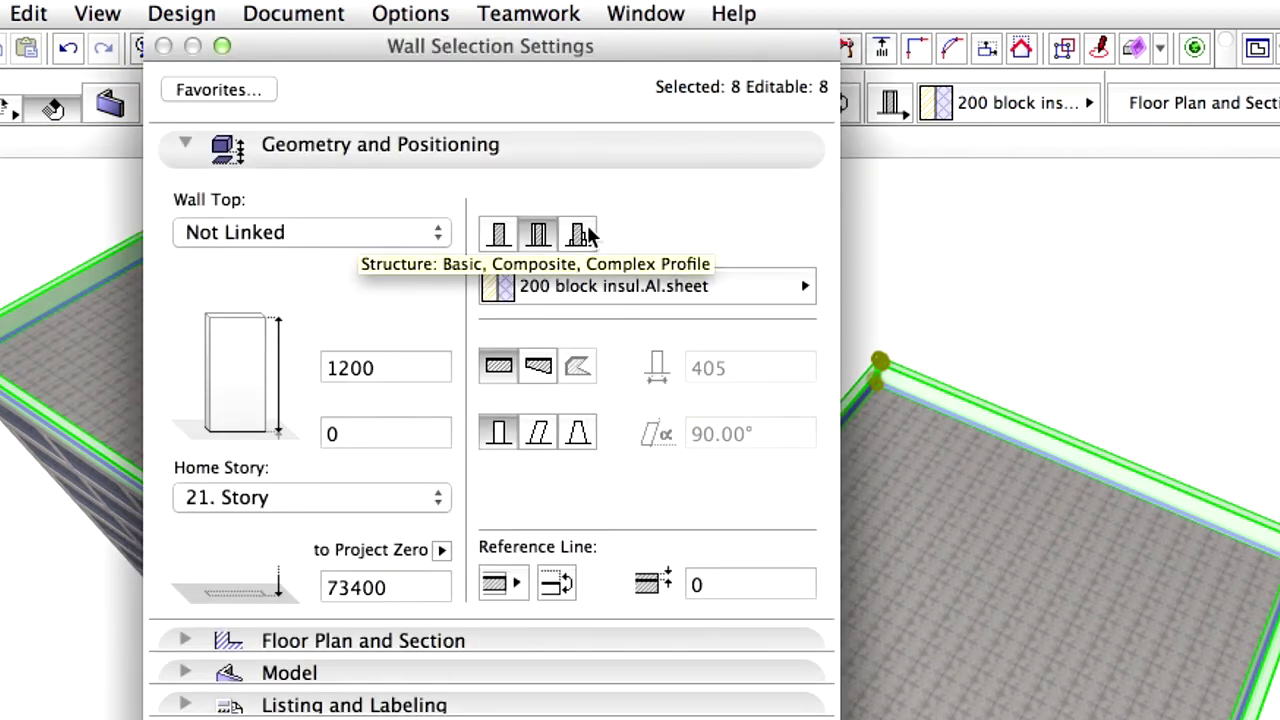
# Switch the walls to a Complex Profile structure using the Attic wall profile.
pyautogui.click(580, 234)
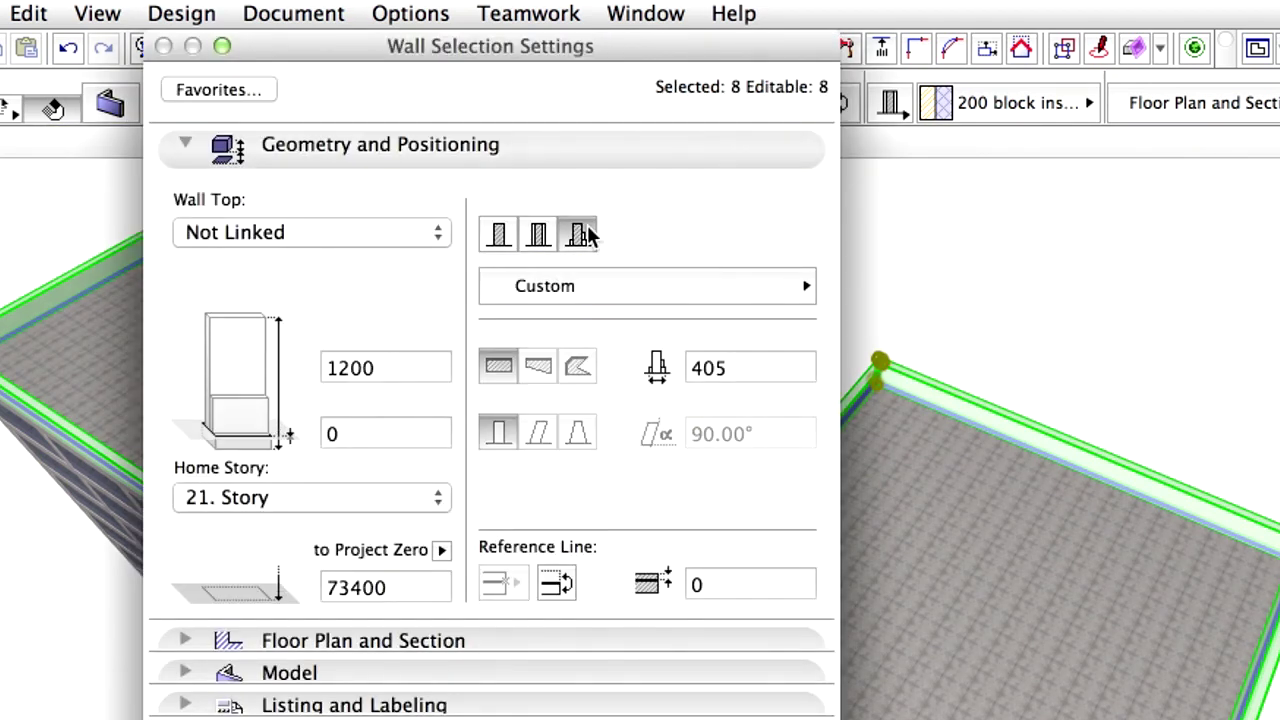
pyautogui.click(734, 287)
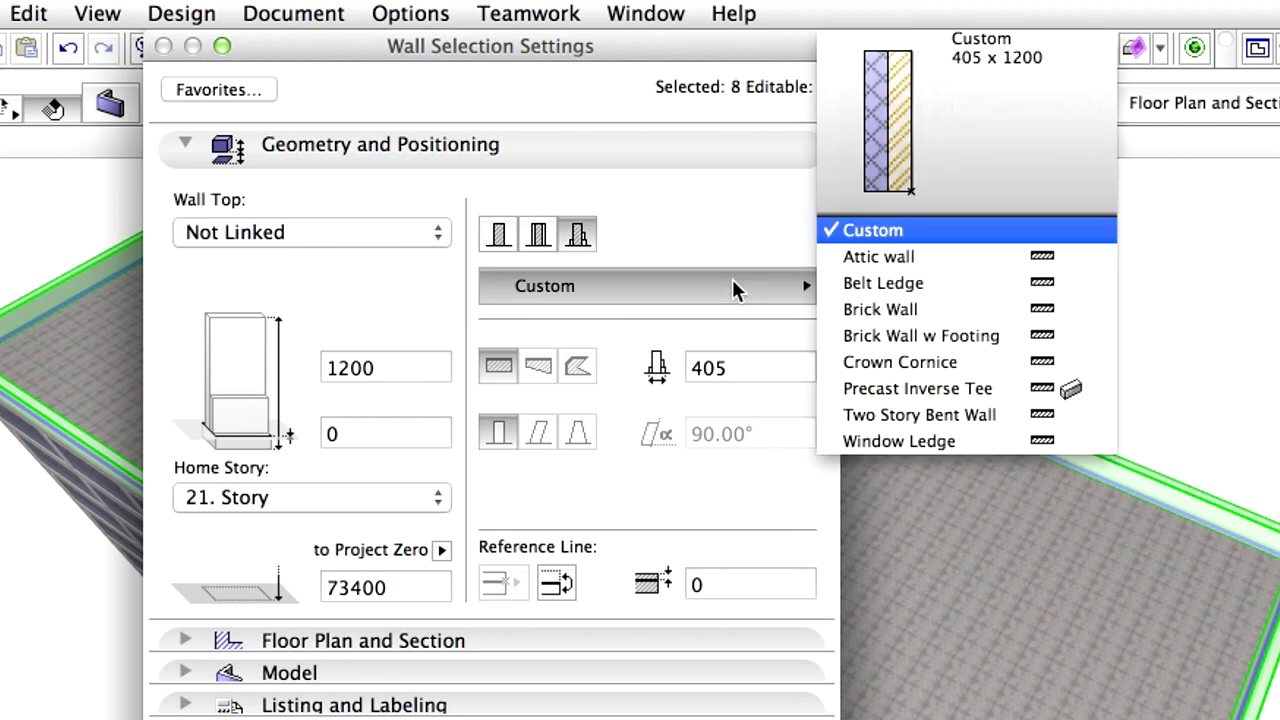
pyautogui.click(937, 257)
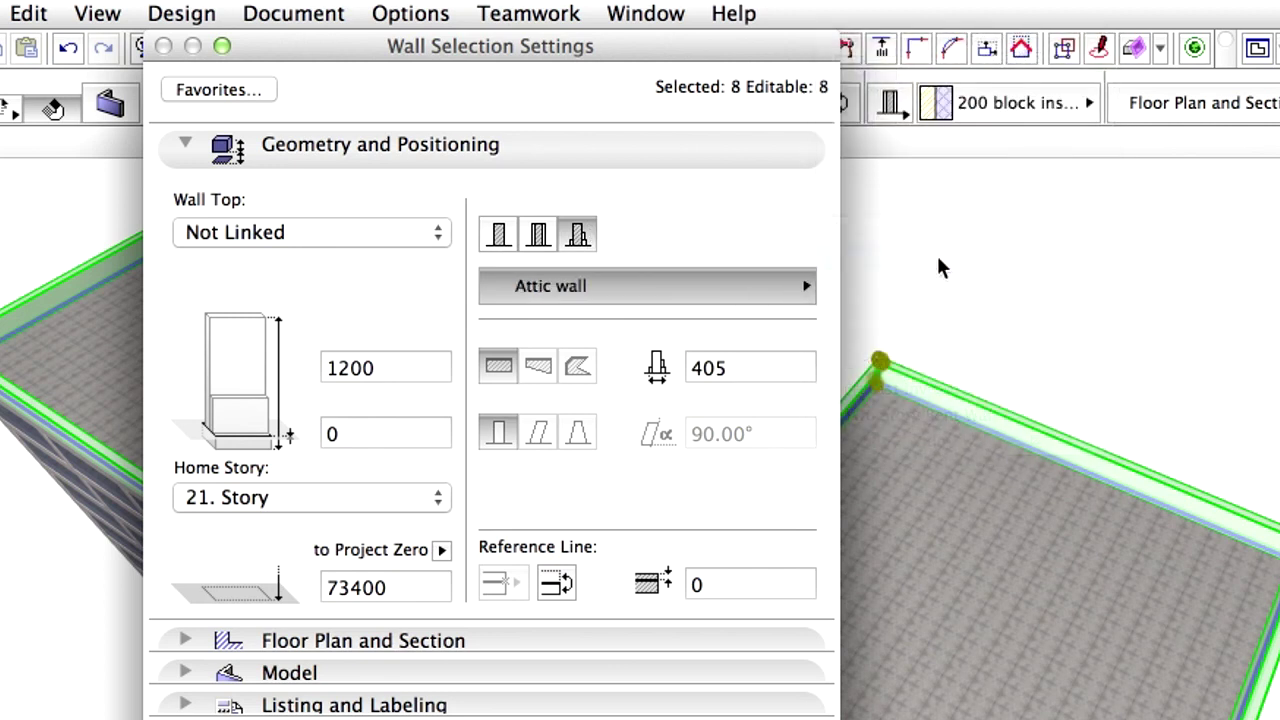
# Set the walls' Floor Plan Display to Projected with Overhead and apply the settings.
pyautogui.click(185, 144)
pyautogui.click(187, 168)
pyautogui.click(752, 256)
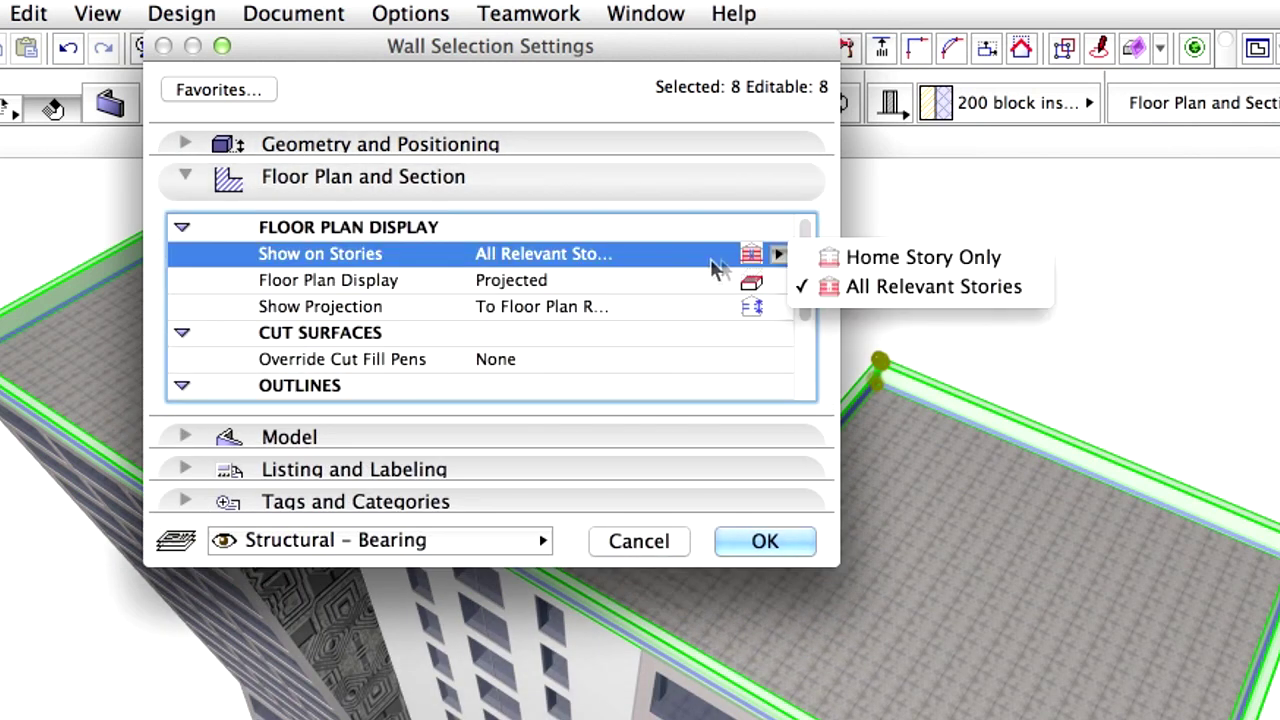
pyautogui.click(682, 251)
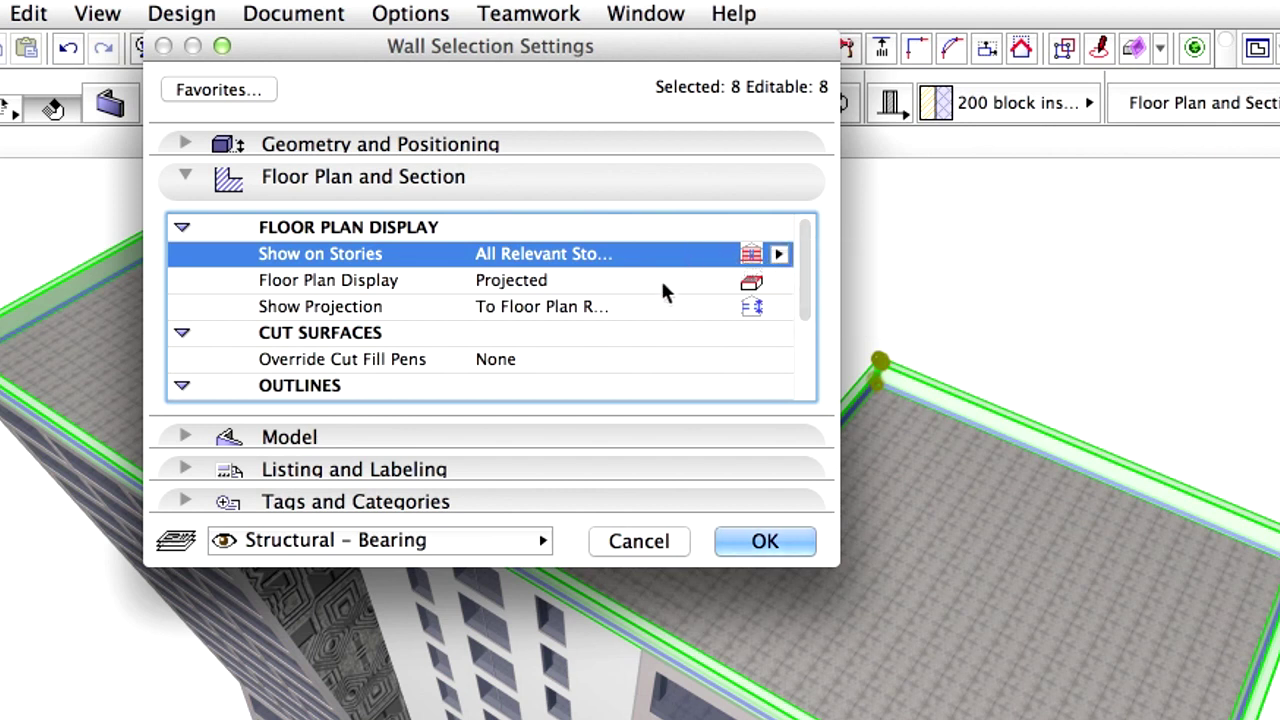
pyautogui.click(680, 281)
pyautogui.click(778, 284)
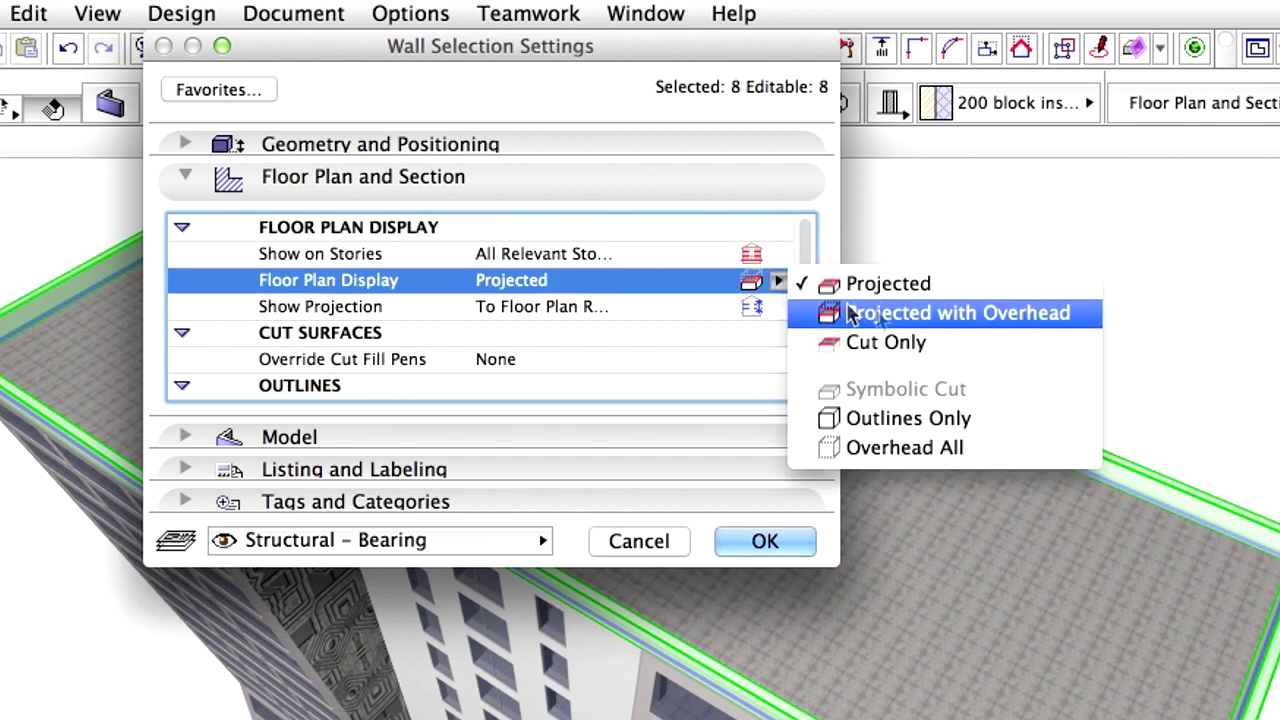
pyautogui.click(1015, 314)
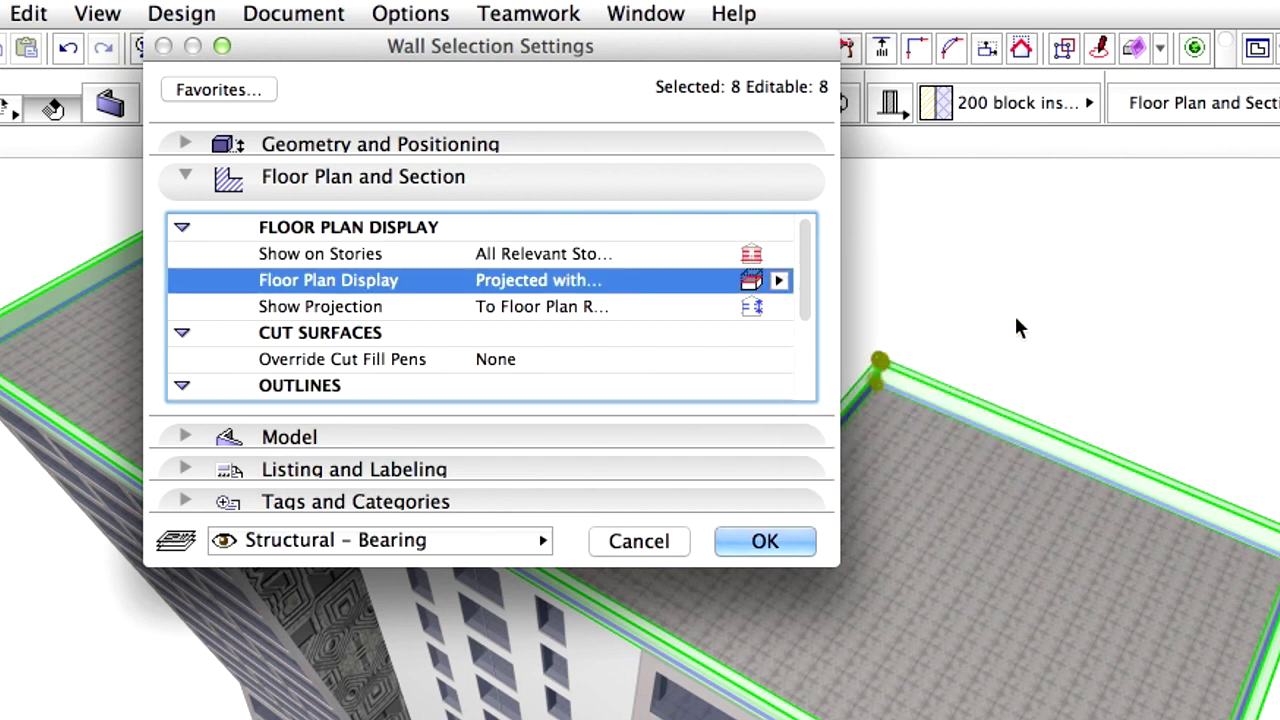
pyautogui.click(806, 540)
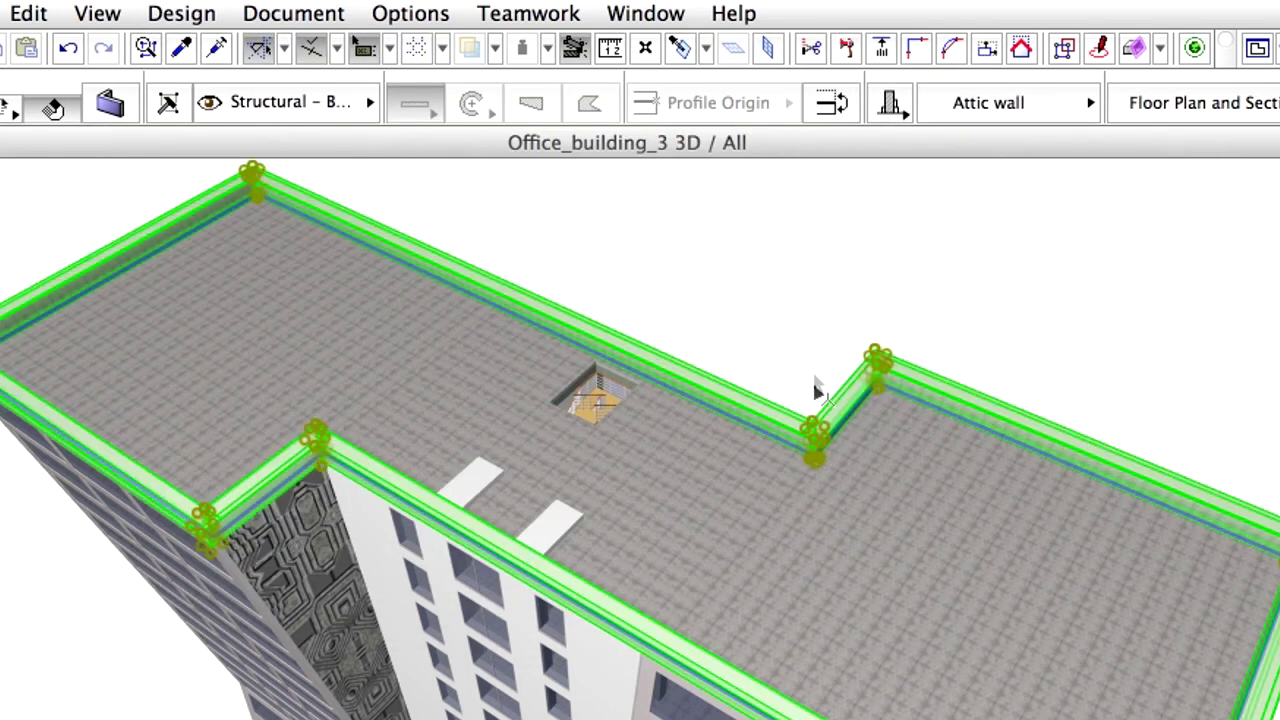
# Deselect the attic walls and orbit the 3D view to show both roofs and the facade.
pyautogui.click(806, 336)
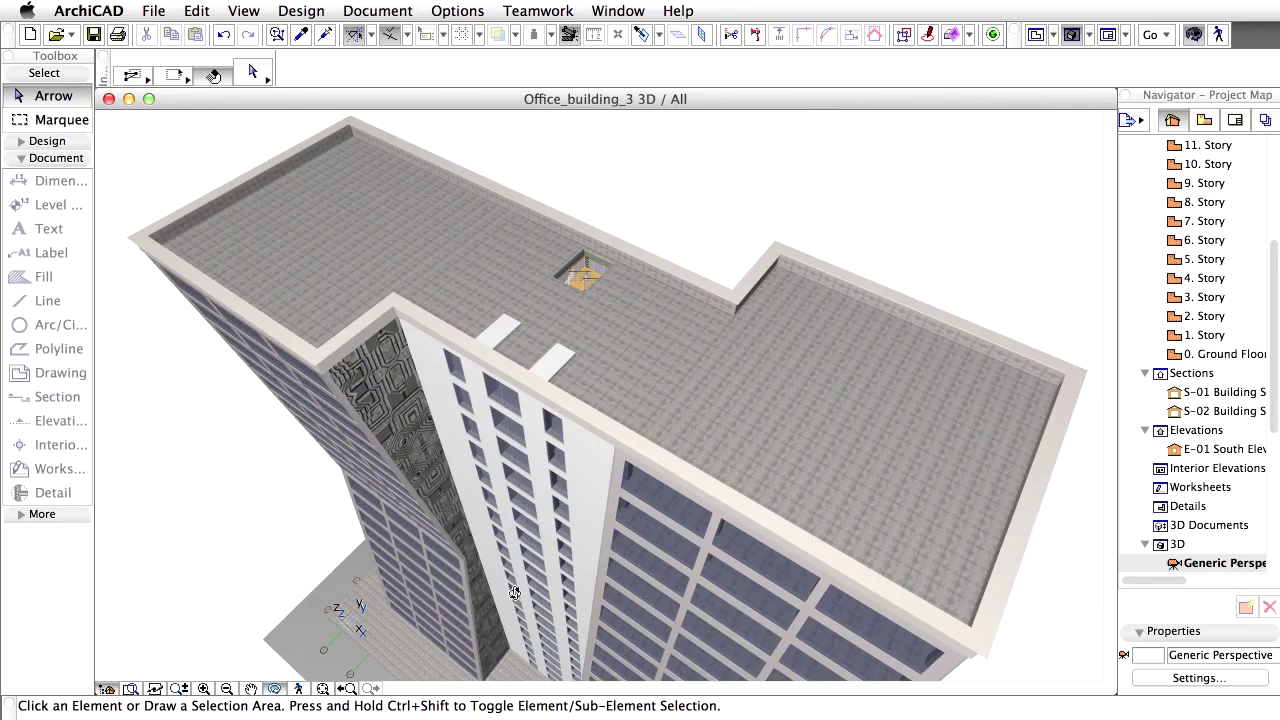
pyautogui.moveTo(493, 719); pyautogui.dragTo(502, 719)
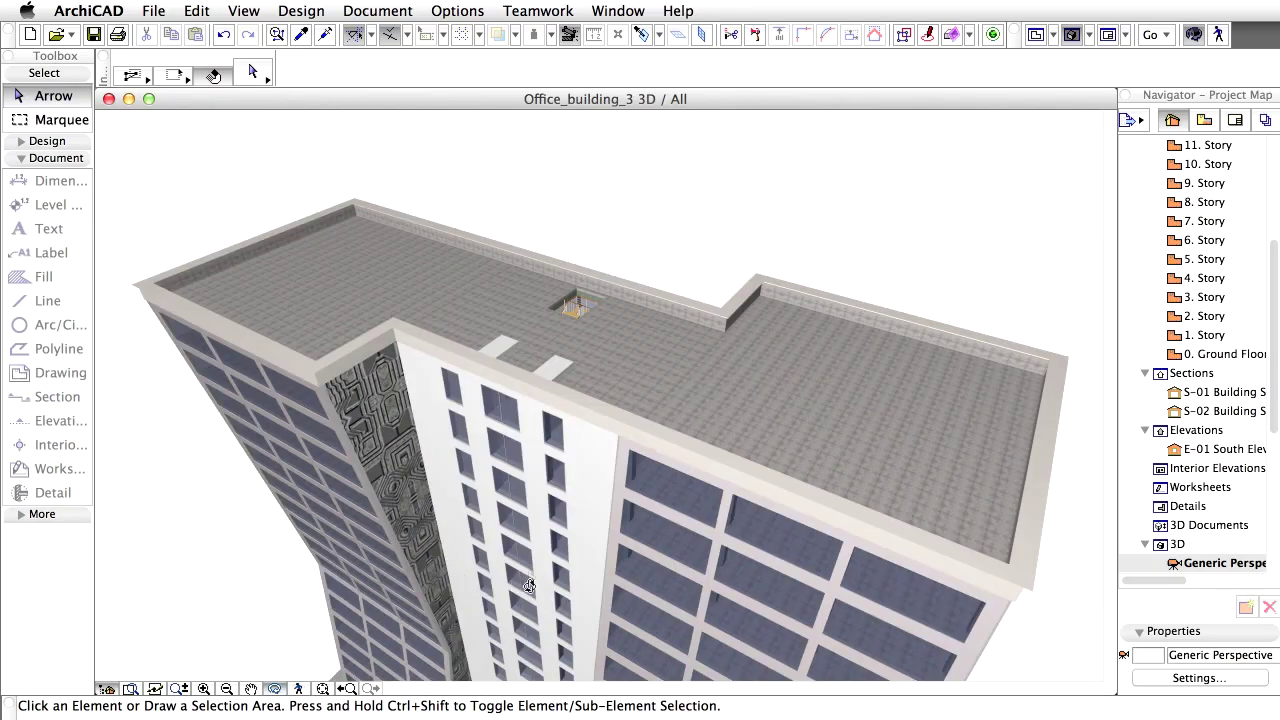
pyautogui.moveTo(529, 577); pyautogui.dragTo(305, 266)
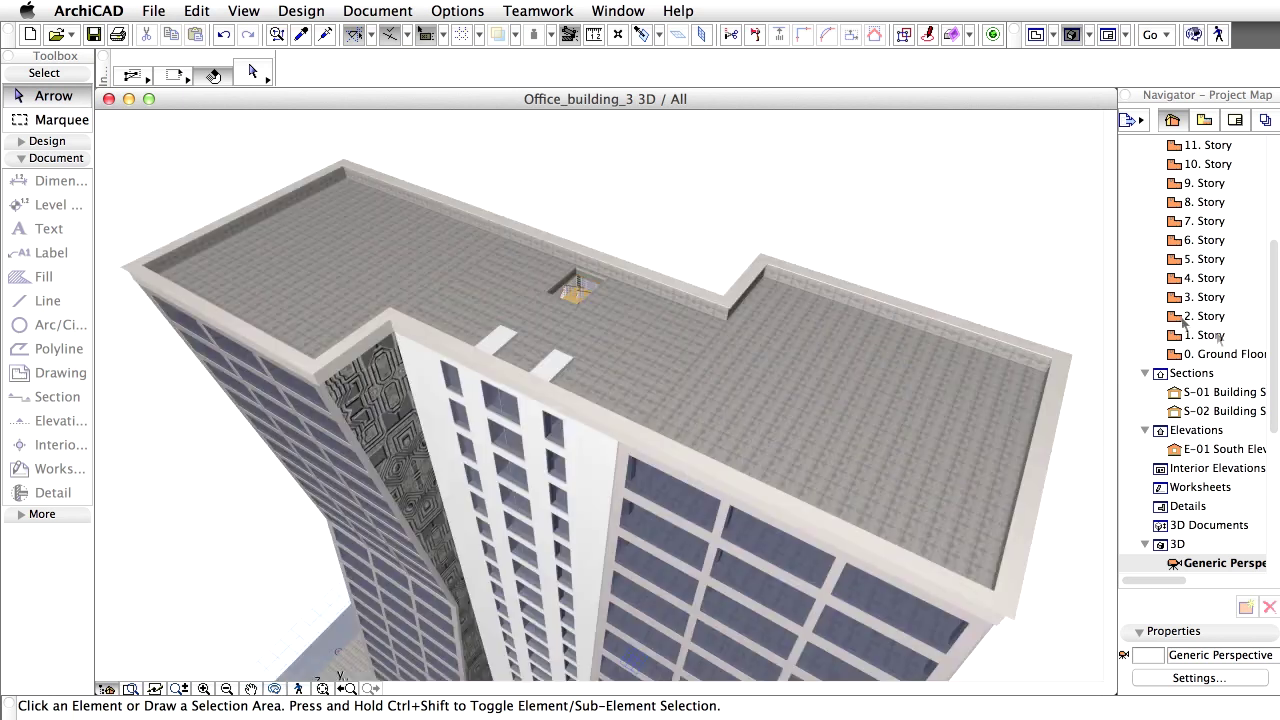
# Give both tower roof slabs the 380-thick flat roof composite with Reference Plane set to Core Top.
pyautogui.click(310, 274)
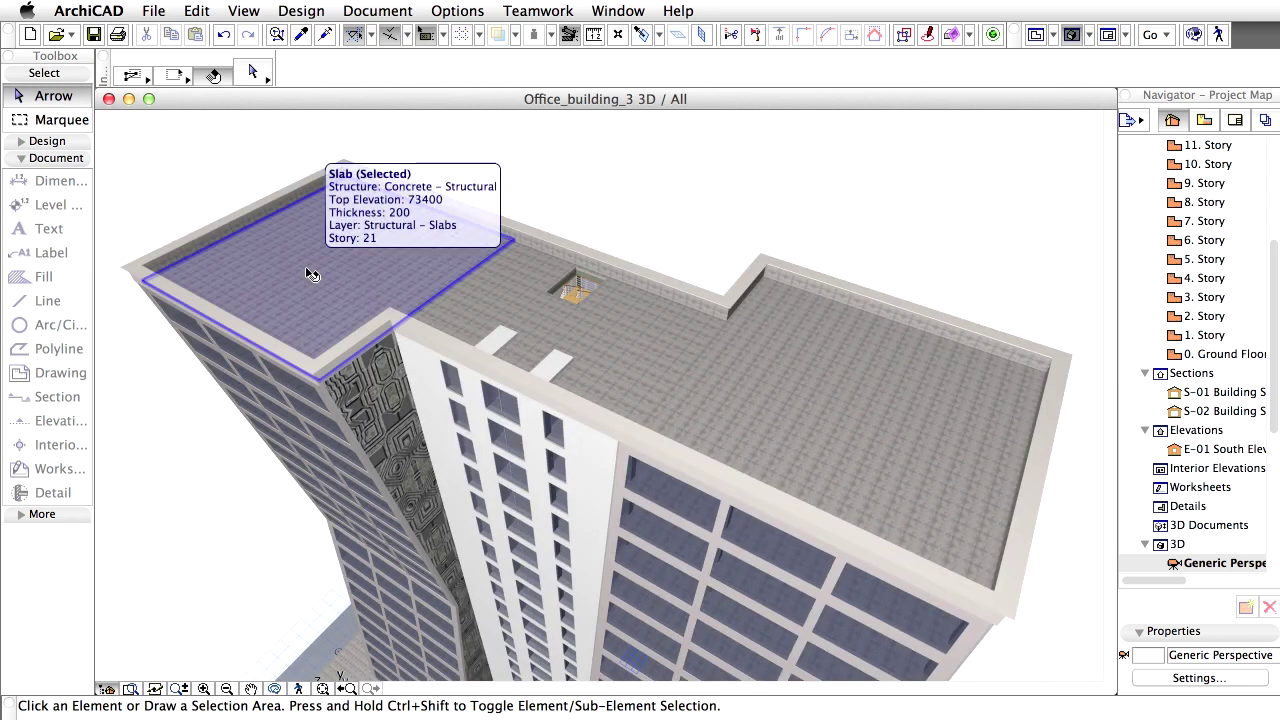
pyautogui.keyDown('shift'); pyautogui.click(810, 379); pyautogui.keyUp('shift')
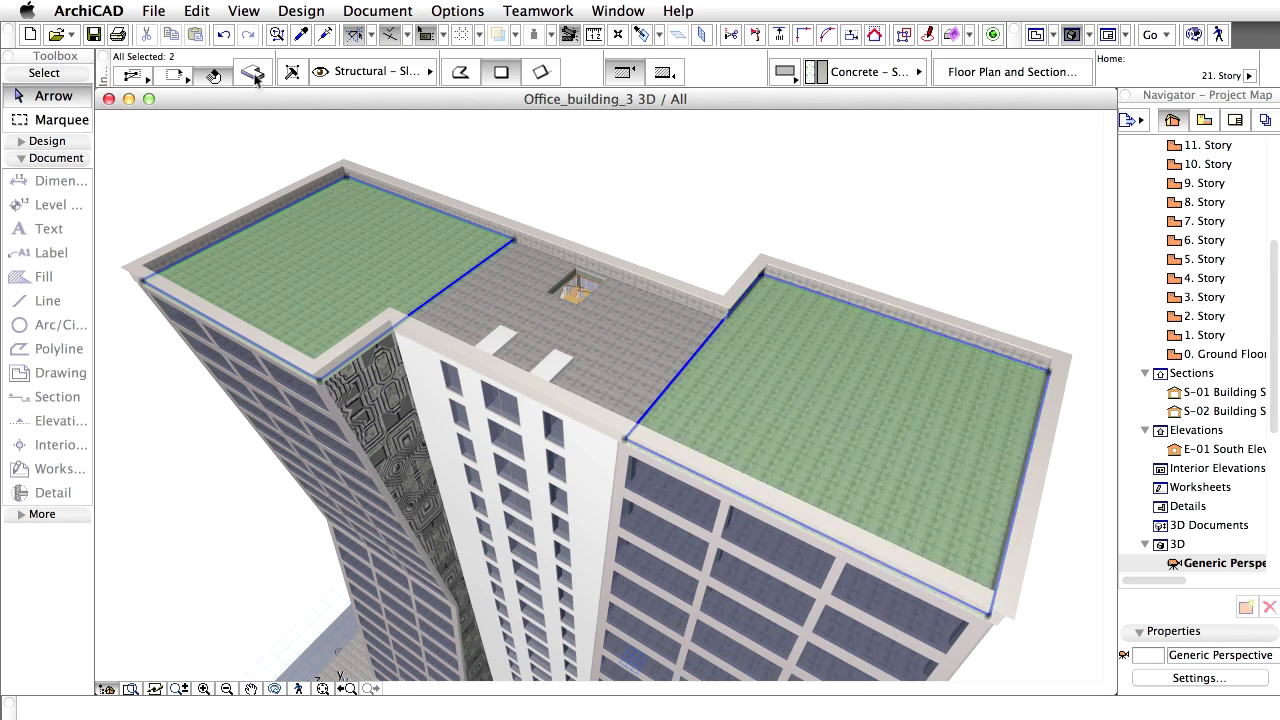
pyautogui.click(253, 73)
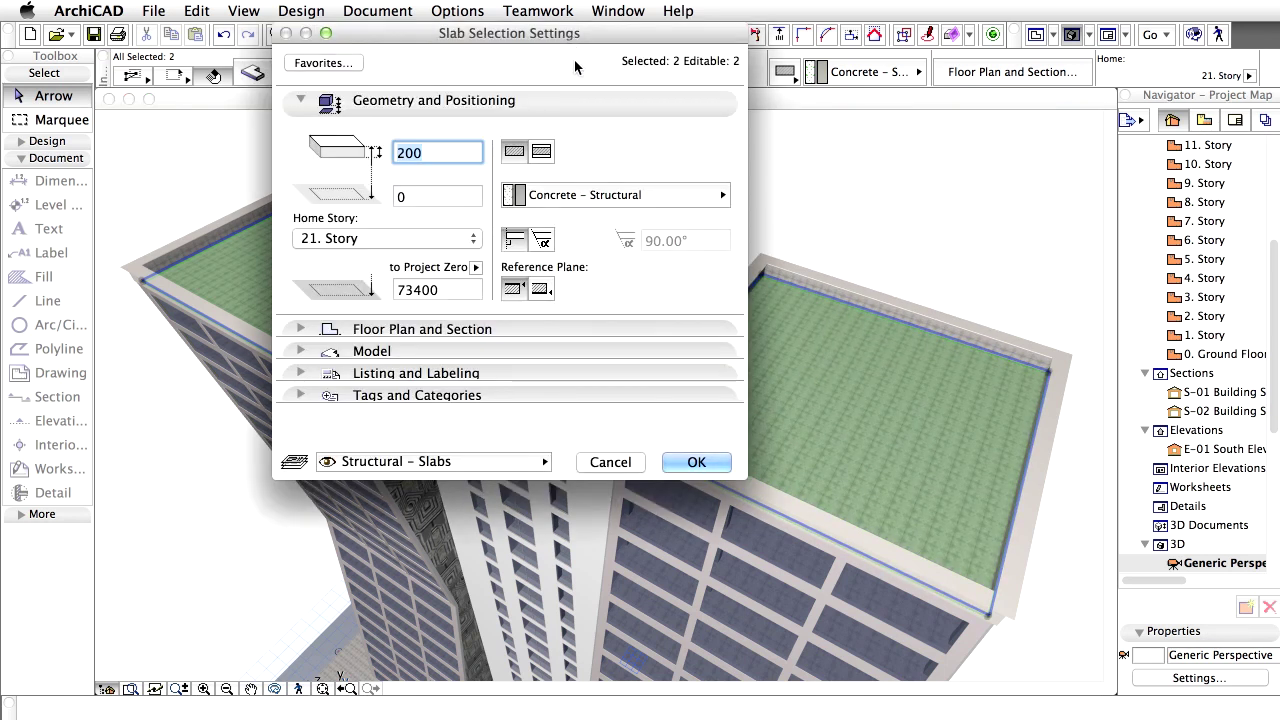
pyautogui.click(542, 151)
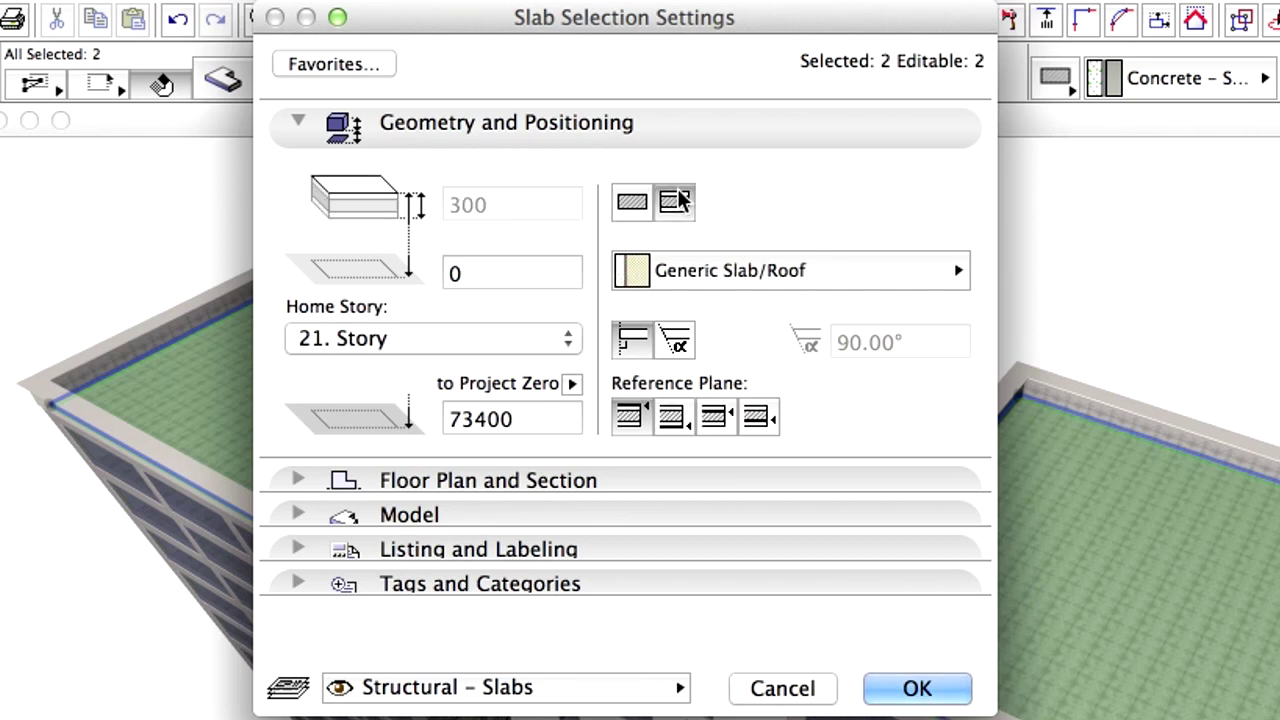
pyautogui.click(738, 283)
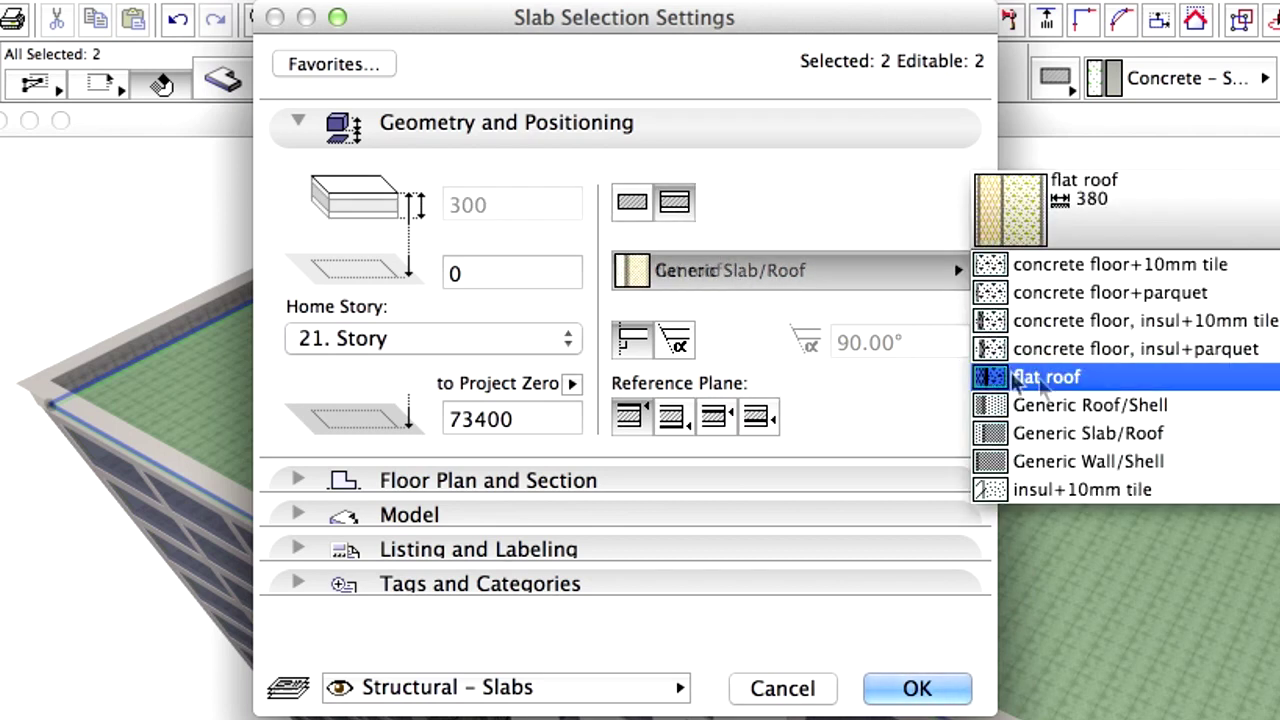
pyautogui.click(1112, 386)
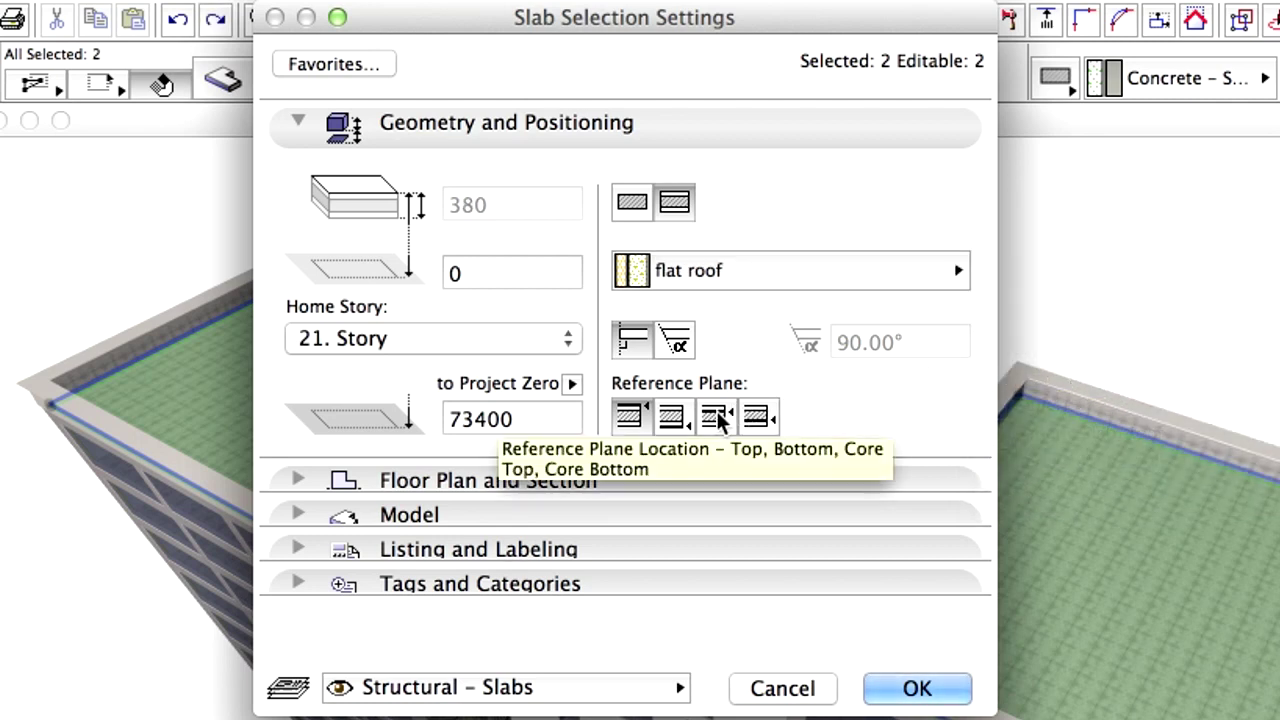
pyautogui.click(716, 418)
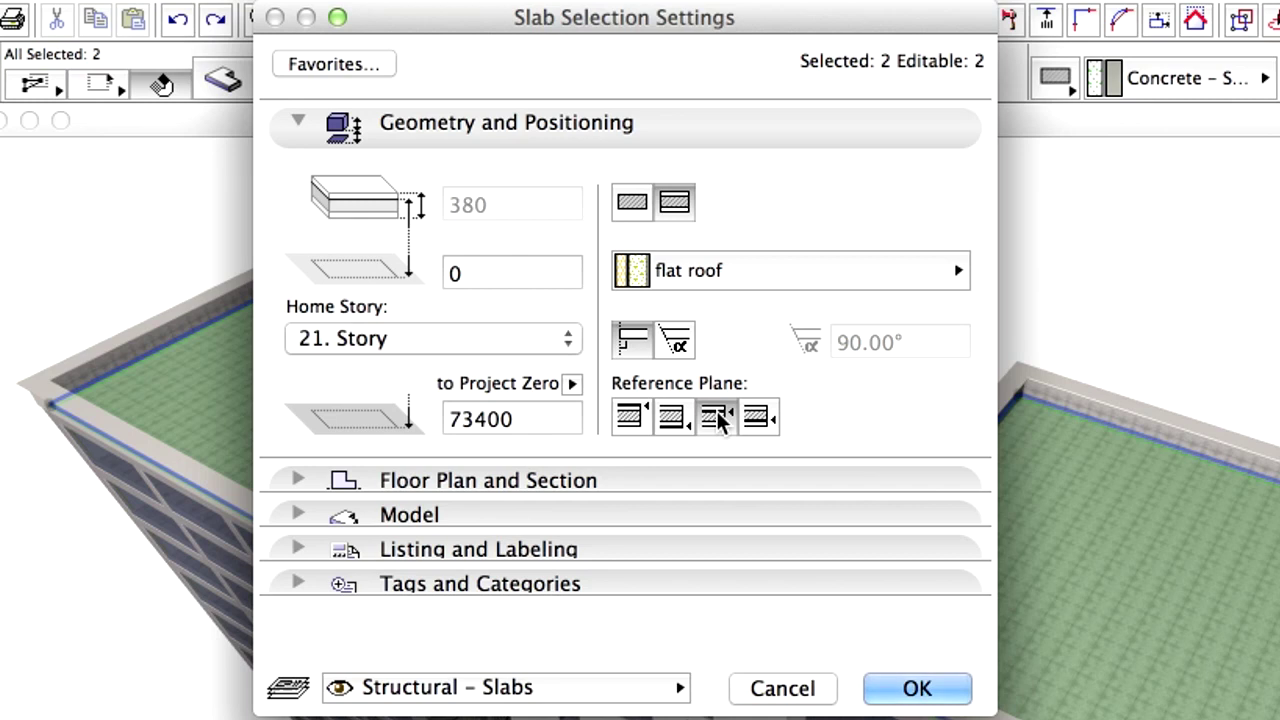
pyautogui.click(962, 686)
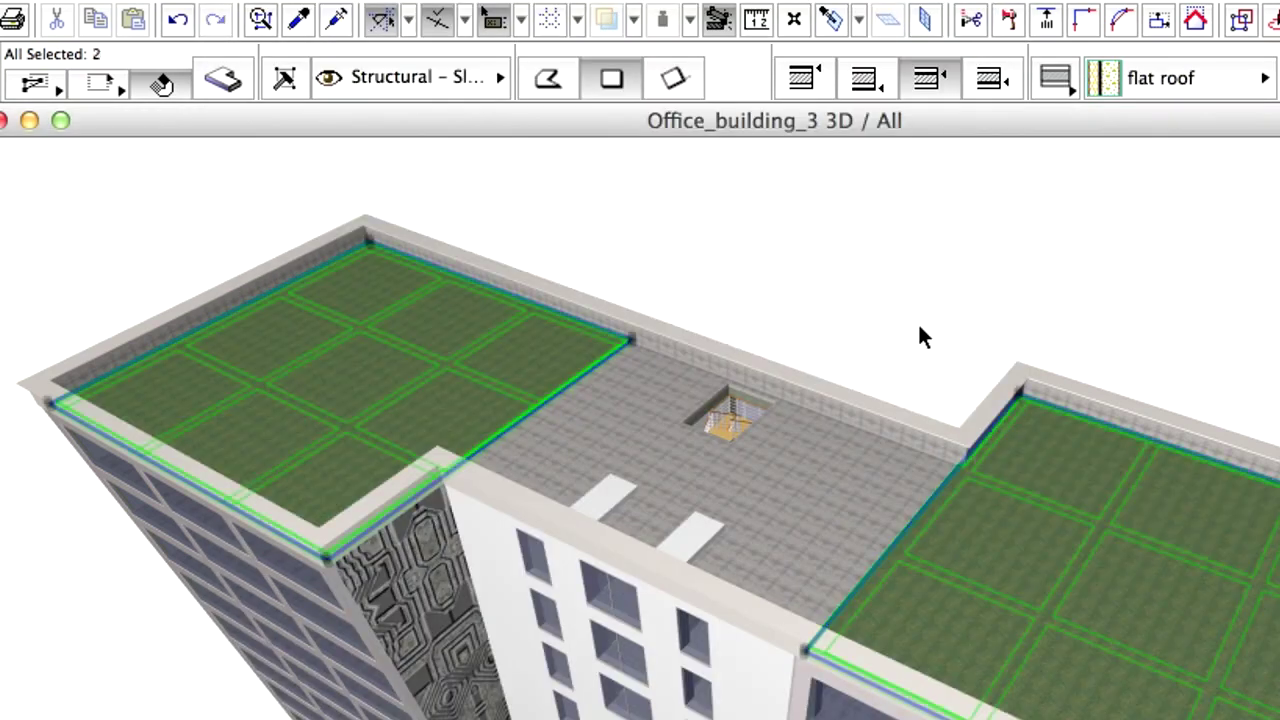